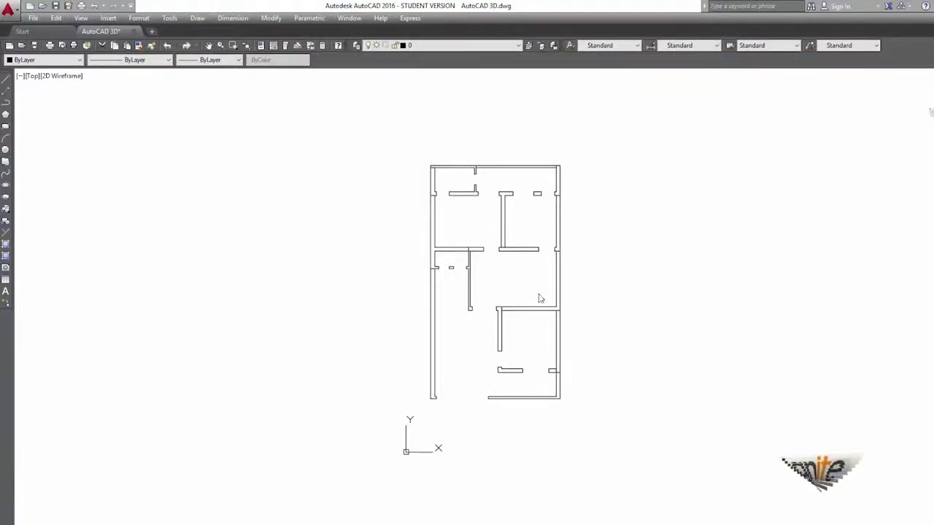
Zoom in on the floor plan walls, then start and cancel a window selection.
scroll(450, 272, "up", 2)
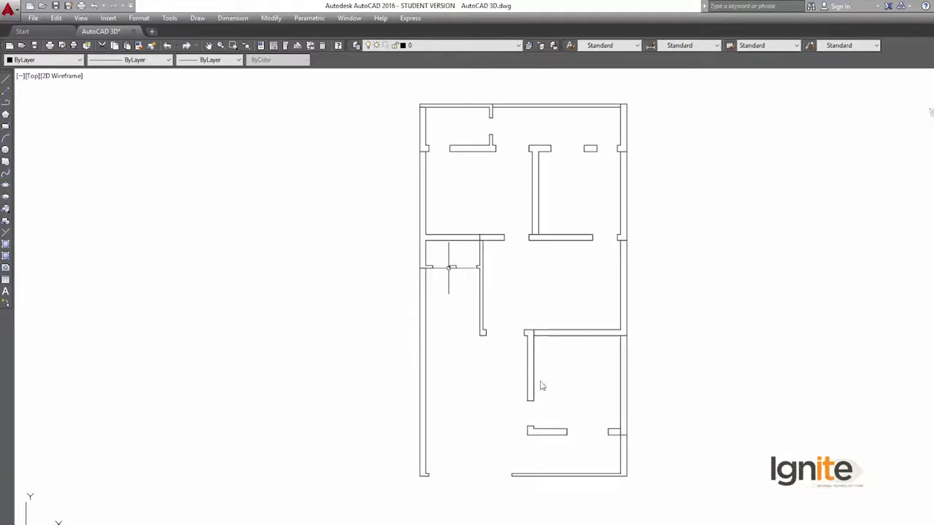
left_click(525, 286)
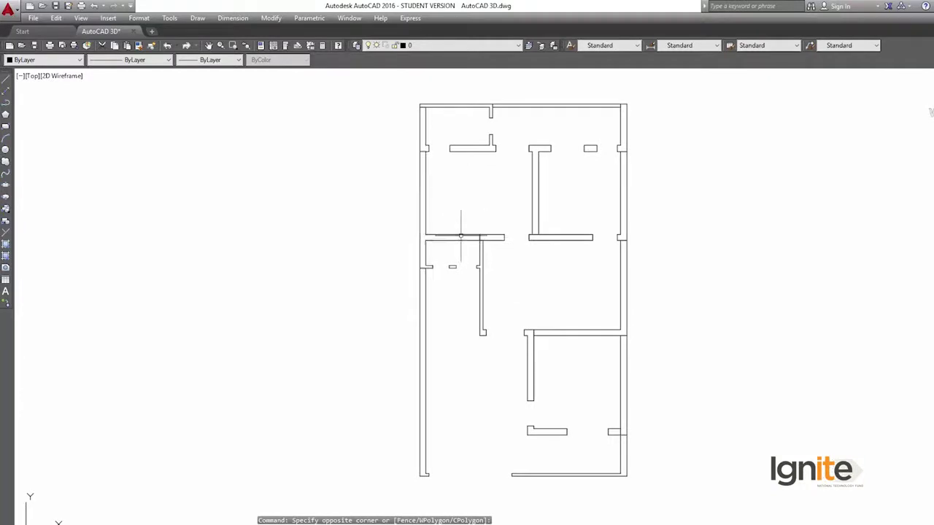
key("Escape")
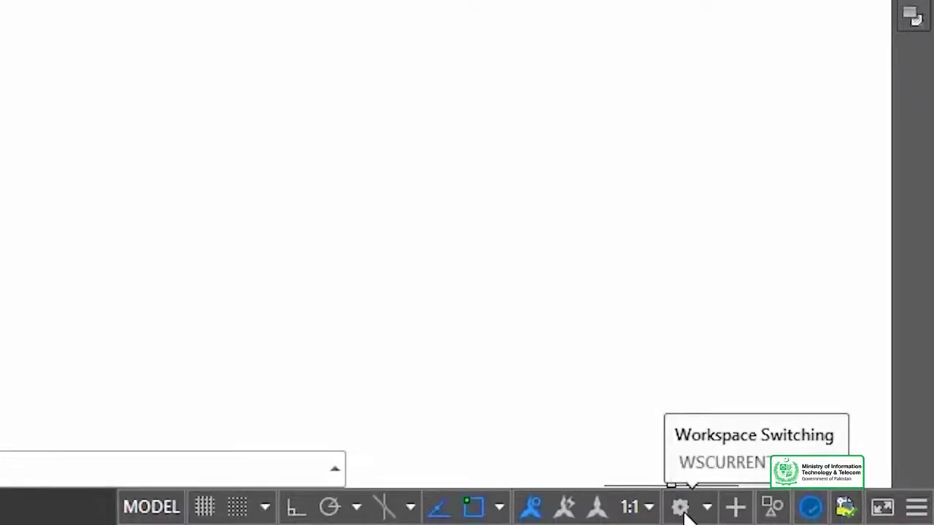
Choose 3D Modeling from the workspace switcher and rezoom the floor plan.
left_click(683, 511)
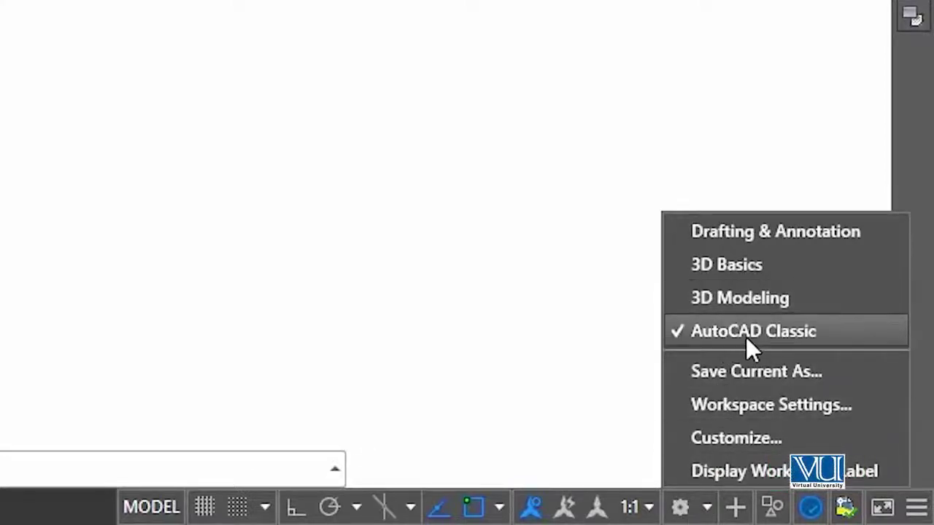
left_click(746, 300)
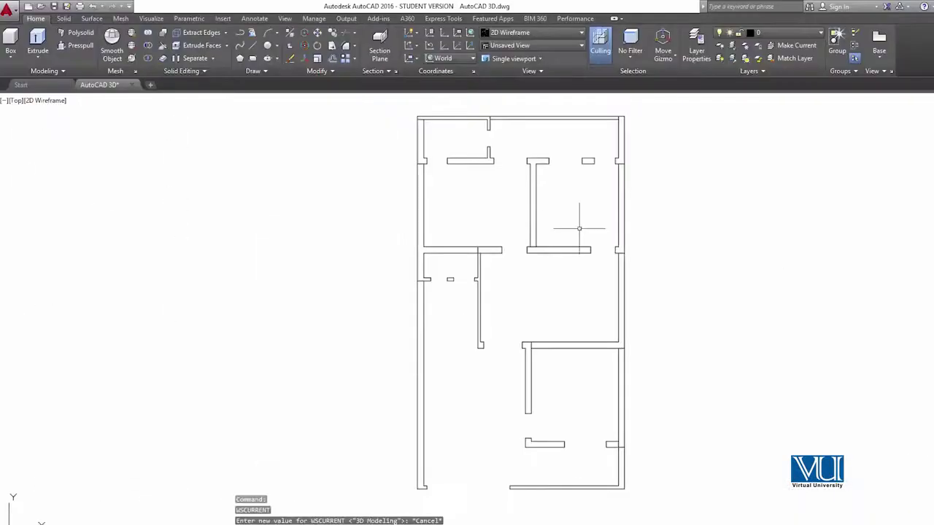
scroll(509, 232, "down", 2)
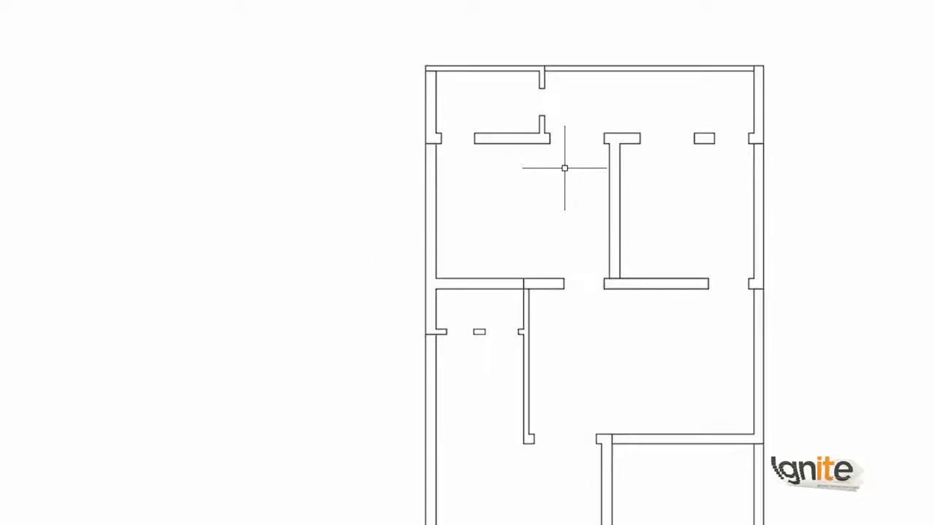
scroll(667, 94, "down", 3)
scroll(671, 128, "up", 2)
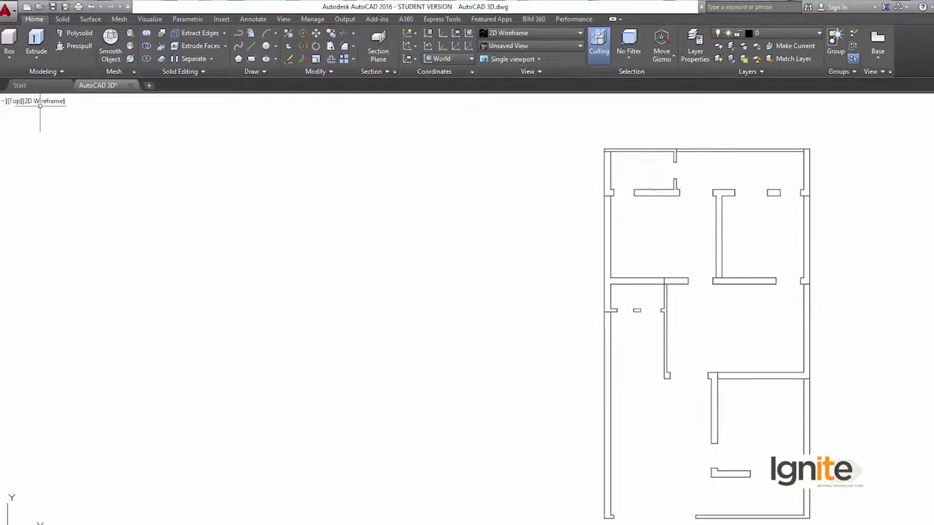
middle_click_drag(600, 265, 604, 222)
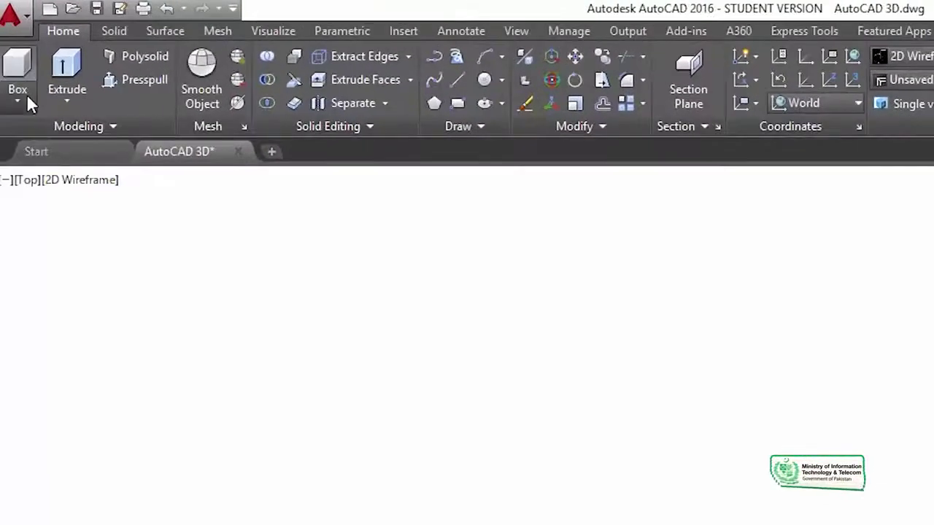
left_click(14, 53)
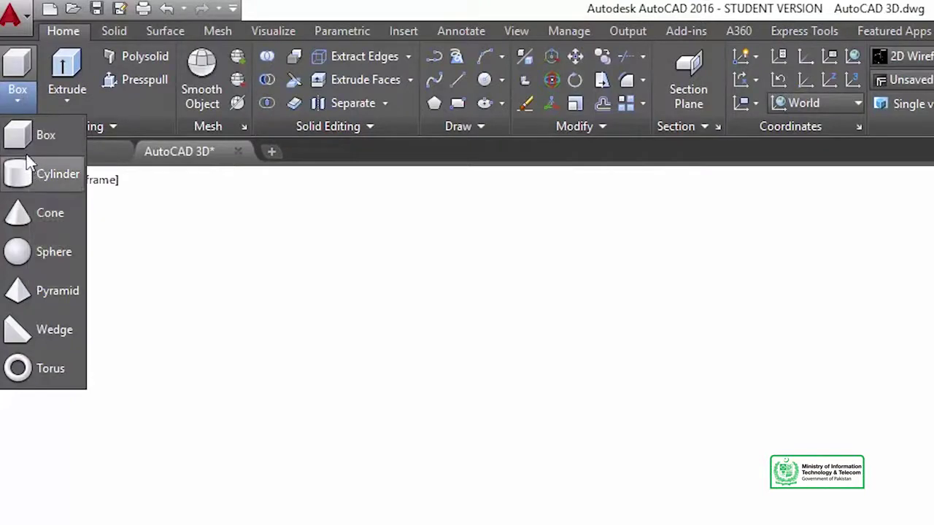
left_click(40, 134)
left_click(264, 319)
left_click(465, 418)
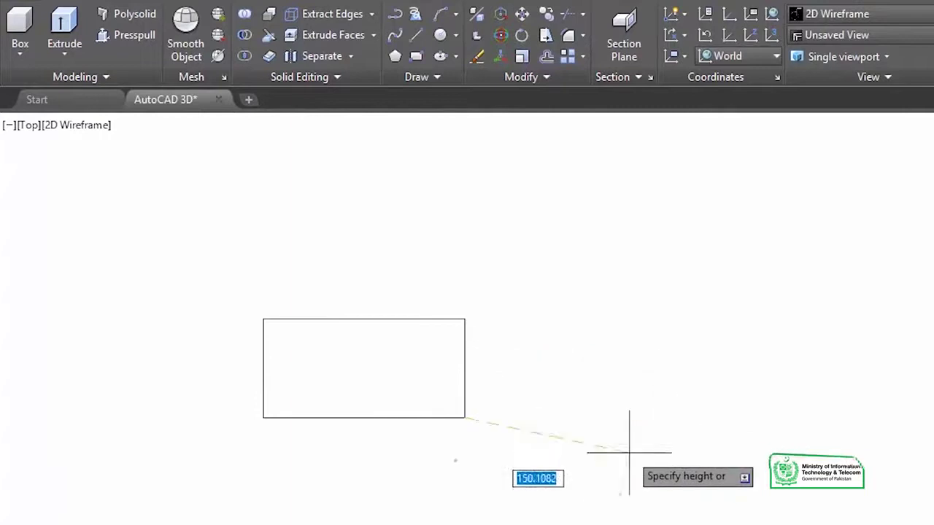
key("Escape")
left_click(20, 52)
left_click(41, 79)
left_click(193, 313)
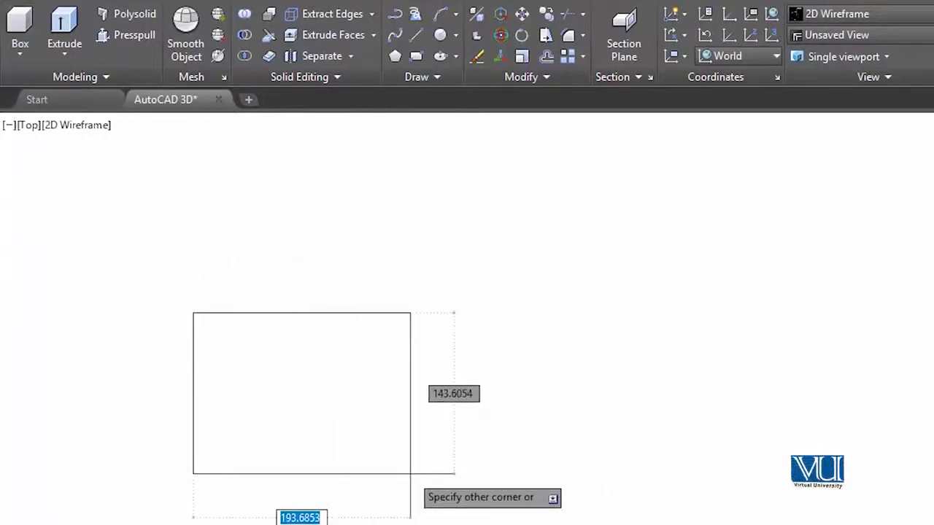
left_click(440, 463)
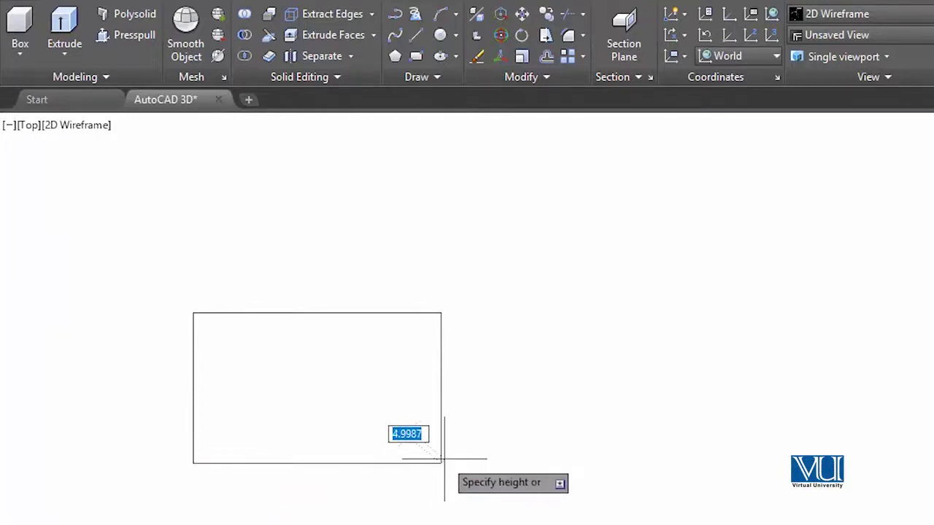
key("Escape")
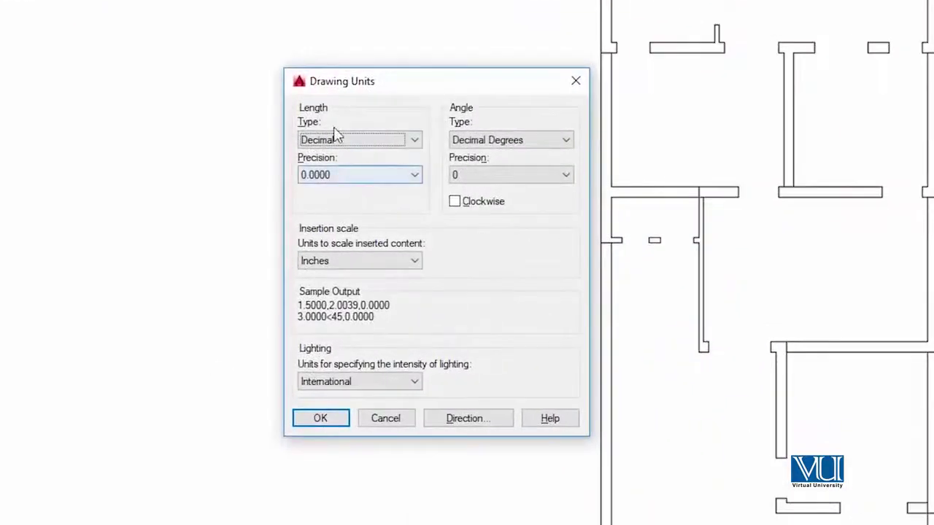
Set the length type to Architectural with 0'-0 1/2" precision and apply the units.
left_click(335, 135)
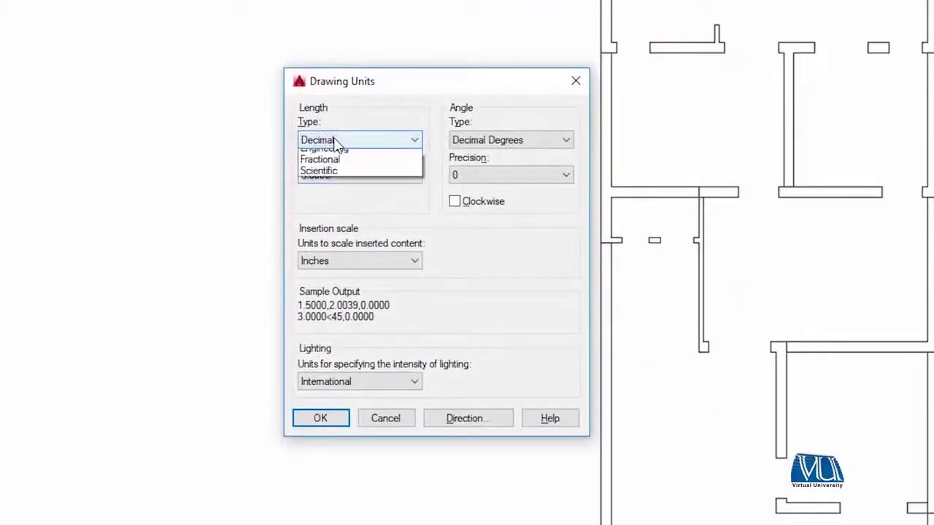
left_click(334, 152)
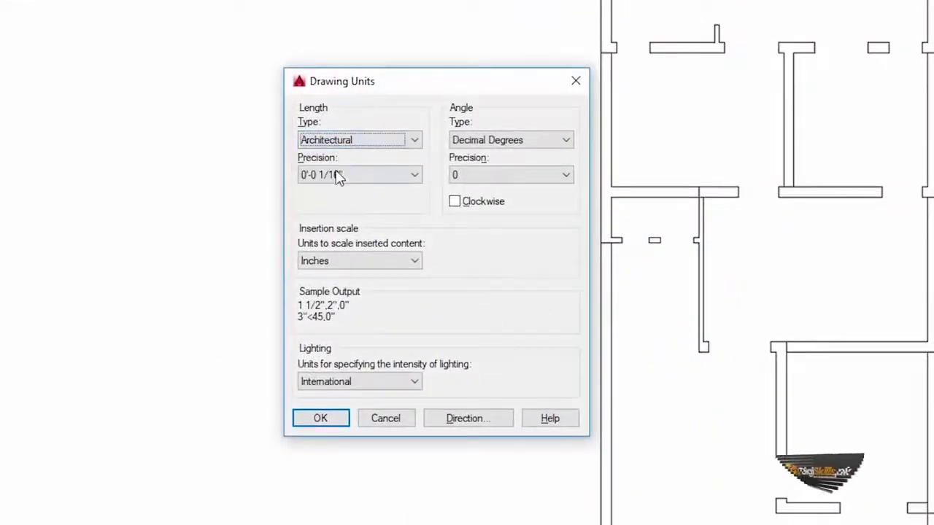
left_click(339, 175)
left_click(335, 202)
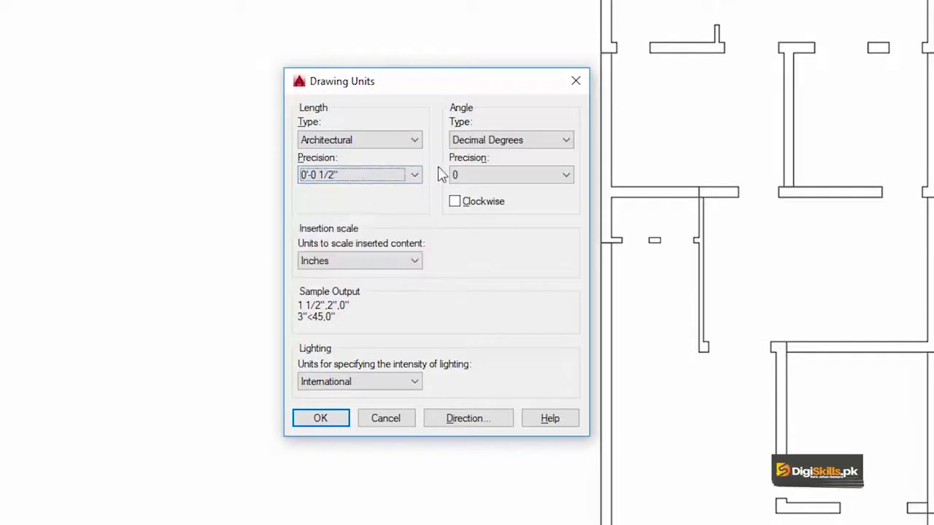
left_click(321, 419)
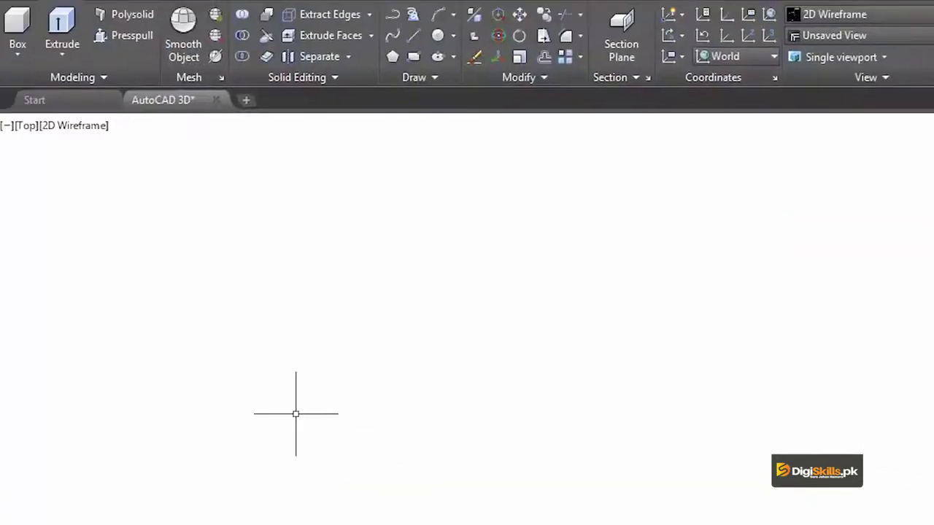
Draw a box solid from two picked base corners with a 10' height.
left_click(23, 44)
left_click(42, 81)
left_click(210, 348)
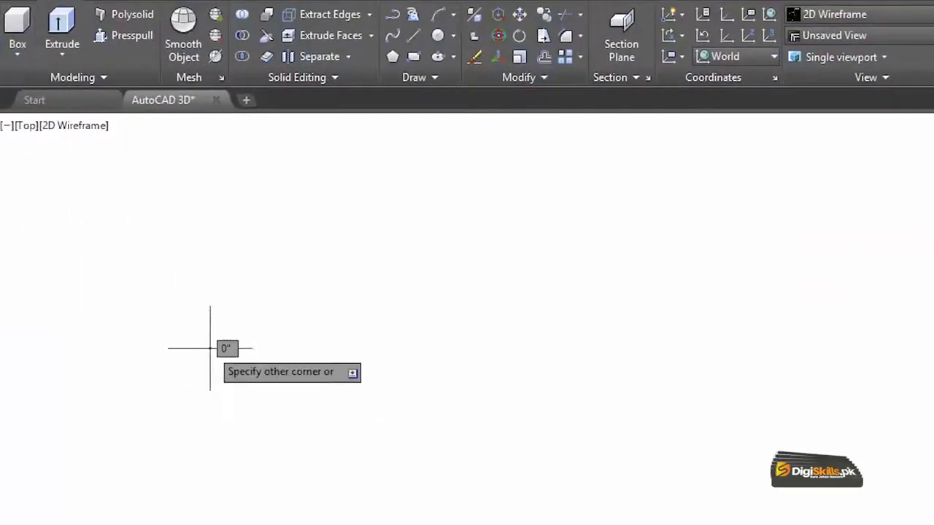
left_click(429, 460)
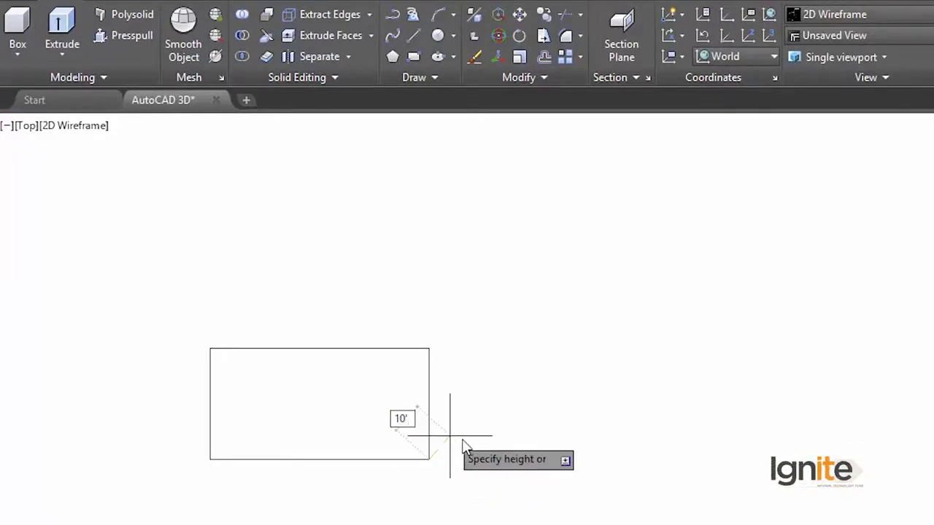
left_click(450, 436)
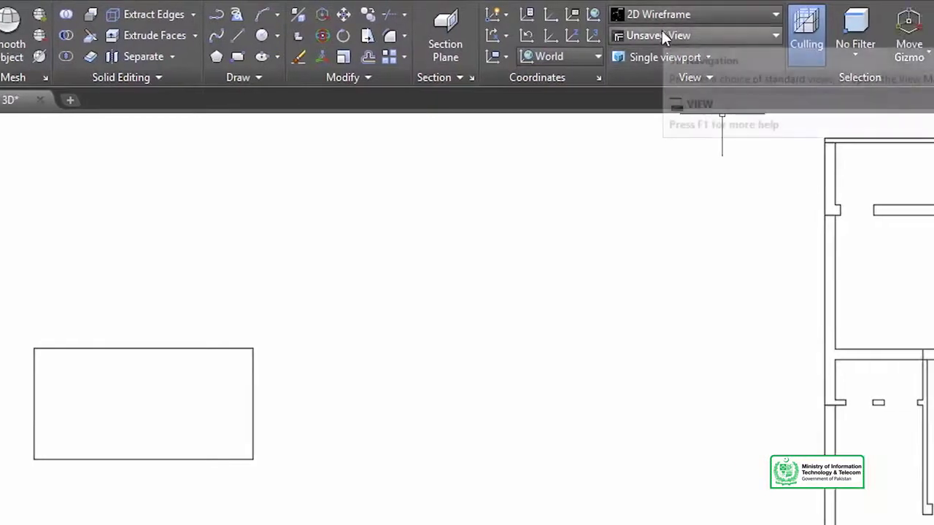
Change the visual style from 2D Wireframe to Conceptual so the box is shaded.
left_click(658, 36)
left_click(658, 33)
left_click(659, 13)
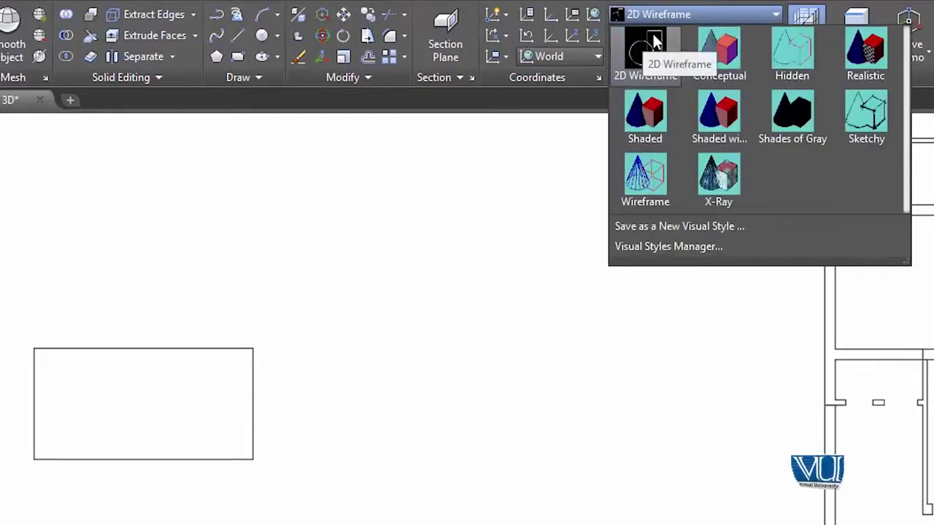
left_click(702, 51)
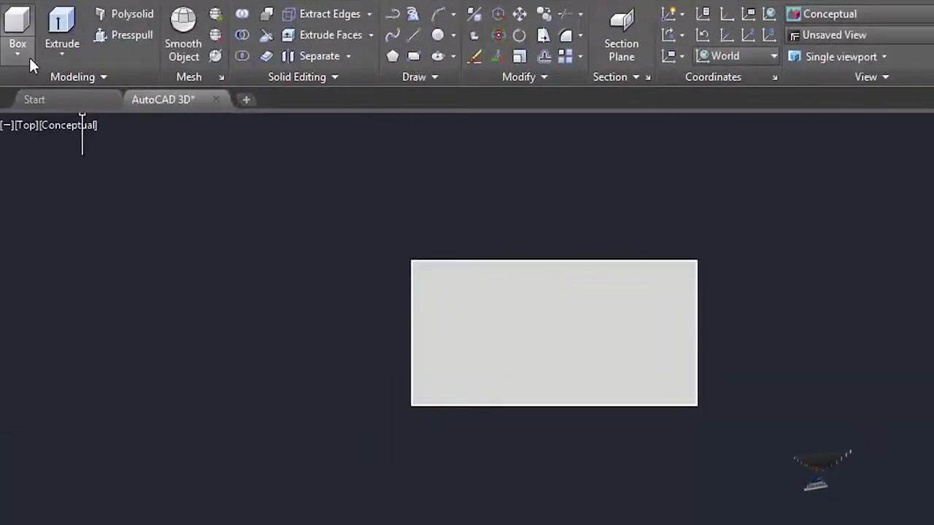
Start a cylinder solid and place its base circle next to the box.
left_click(7, 58)
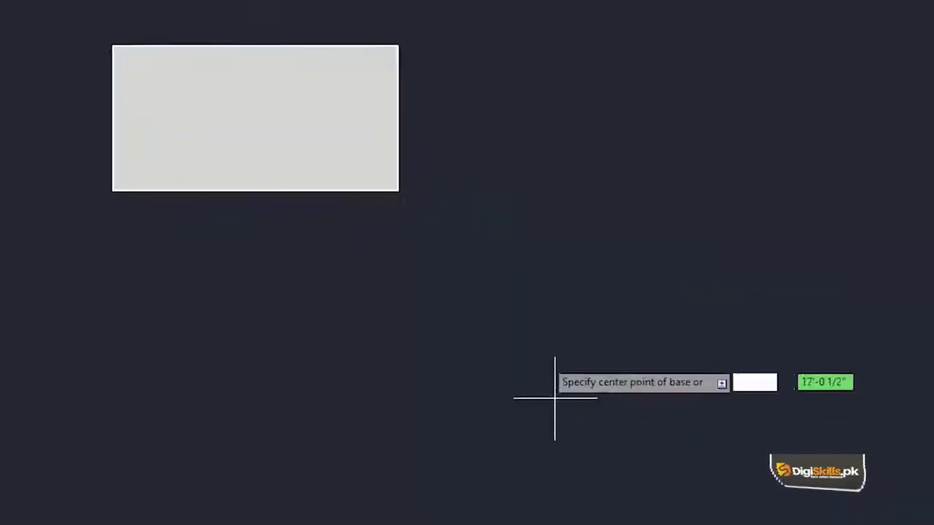
left_click(441, 333)
left_click(567, 209)
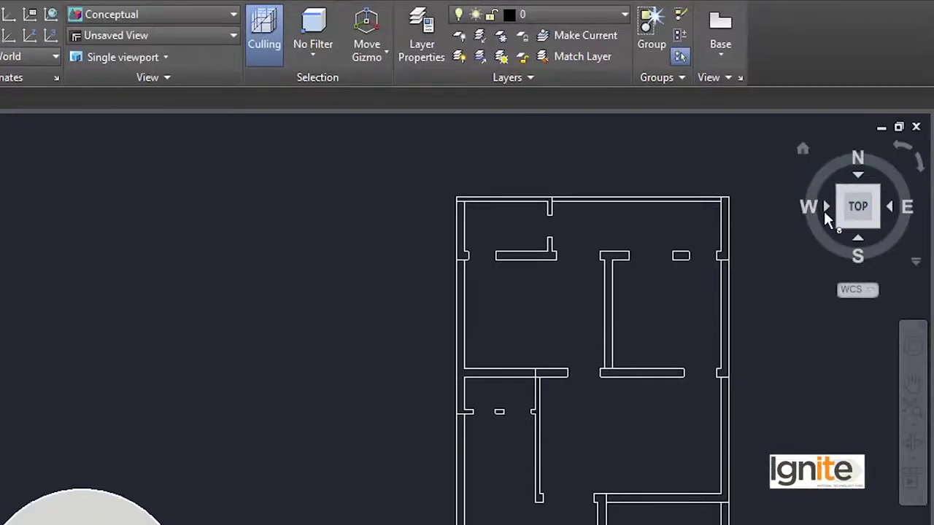
View the solids from the Left, Right, Back and Front preset views in turn.
left_click(135, 40)
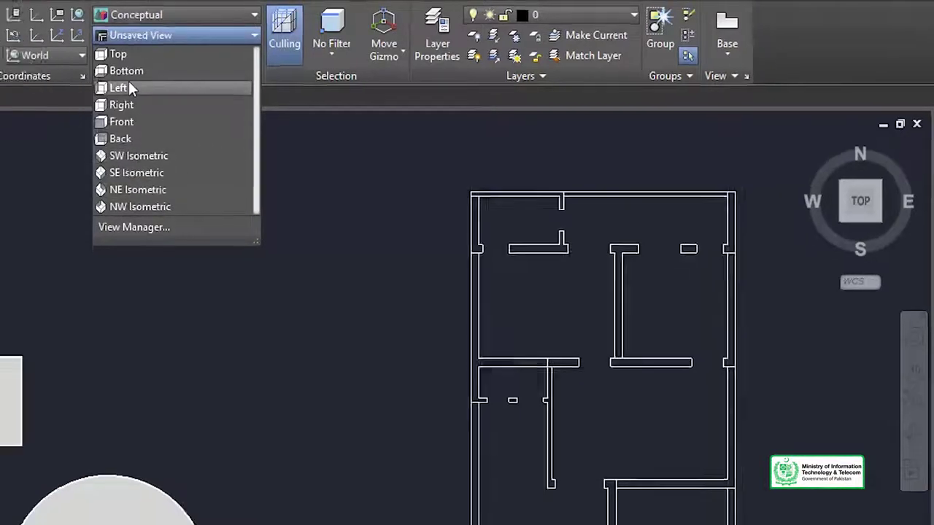
left_click(129, 85)
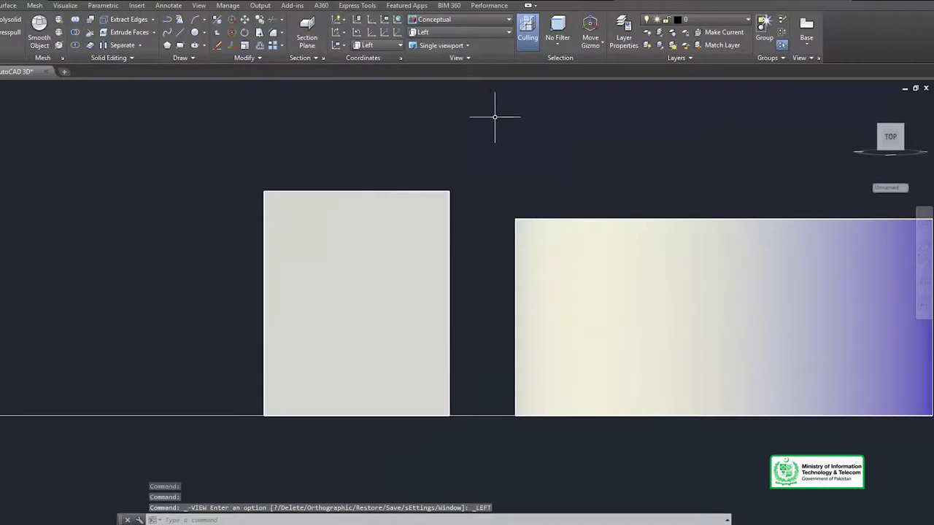
left_click(453, 32)
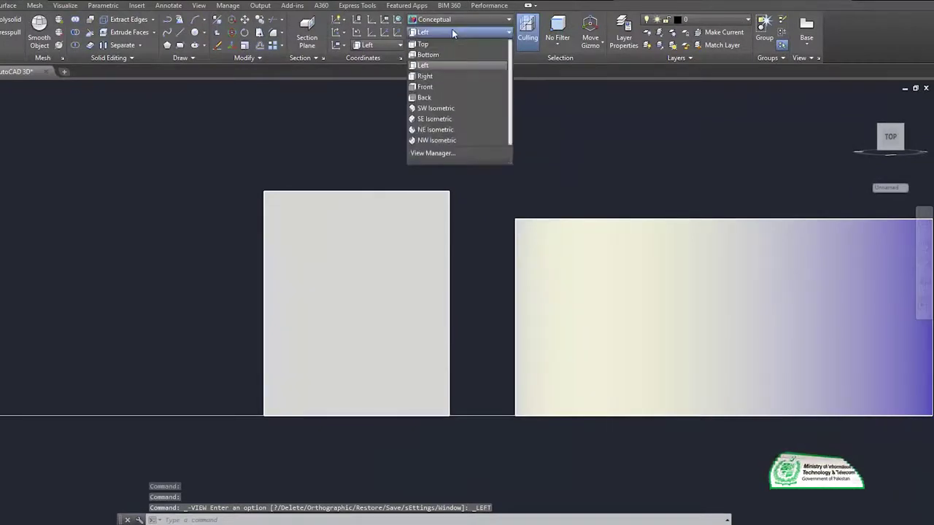
left_click(439, 73)
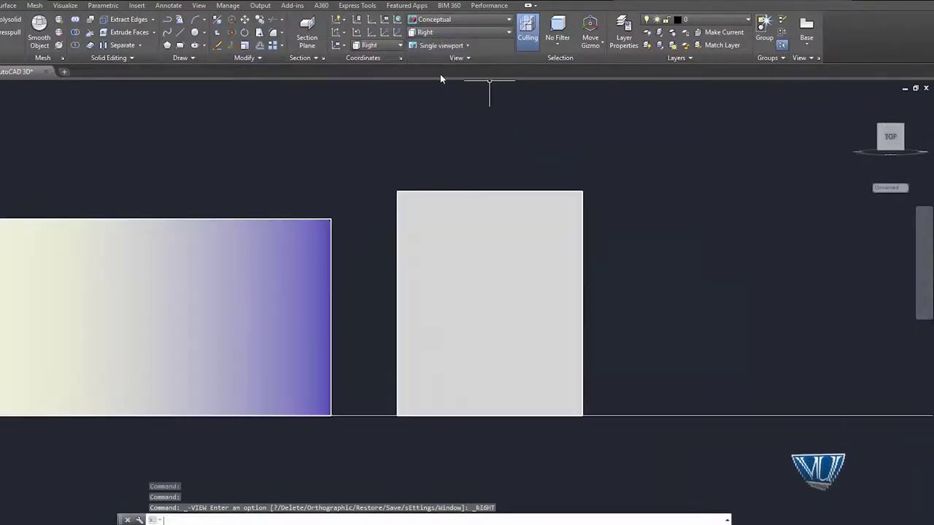
left_click(450, 33)
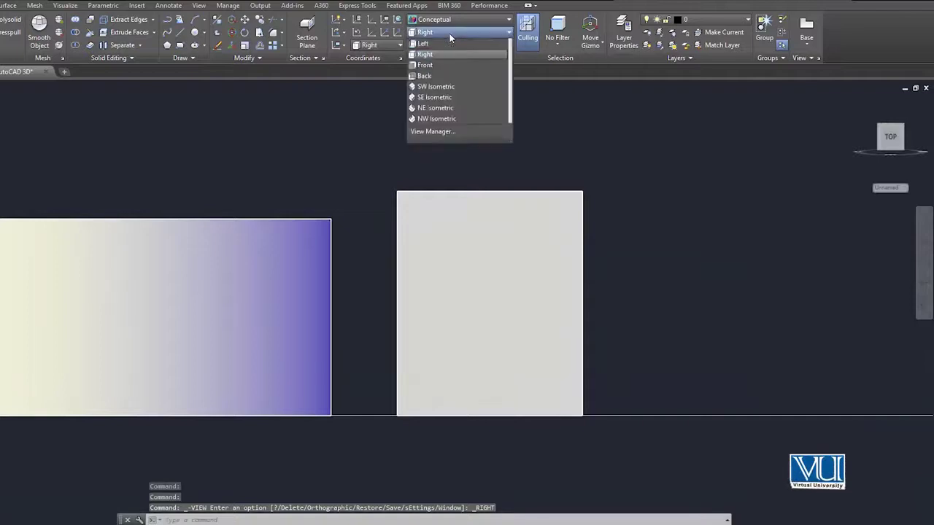
left_click(432, 97)
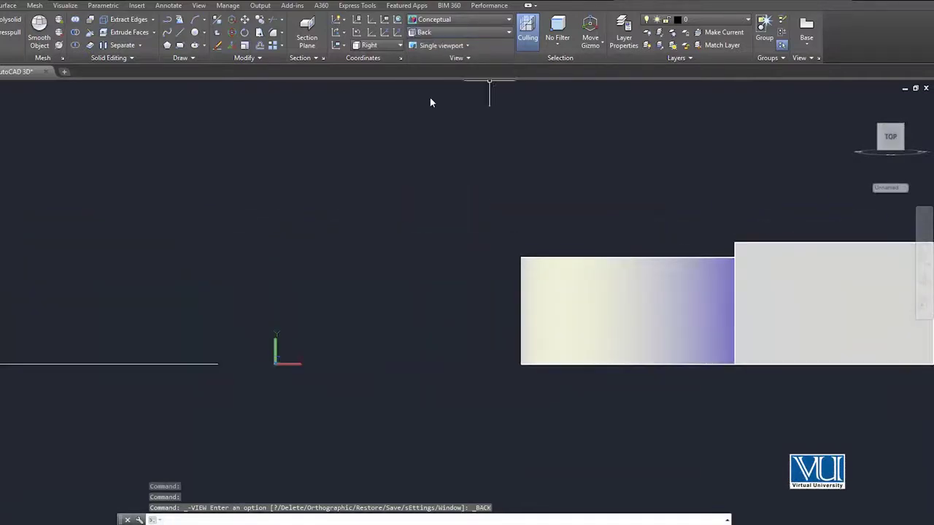
left_click(435, 33)
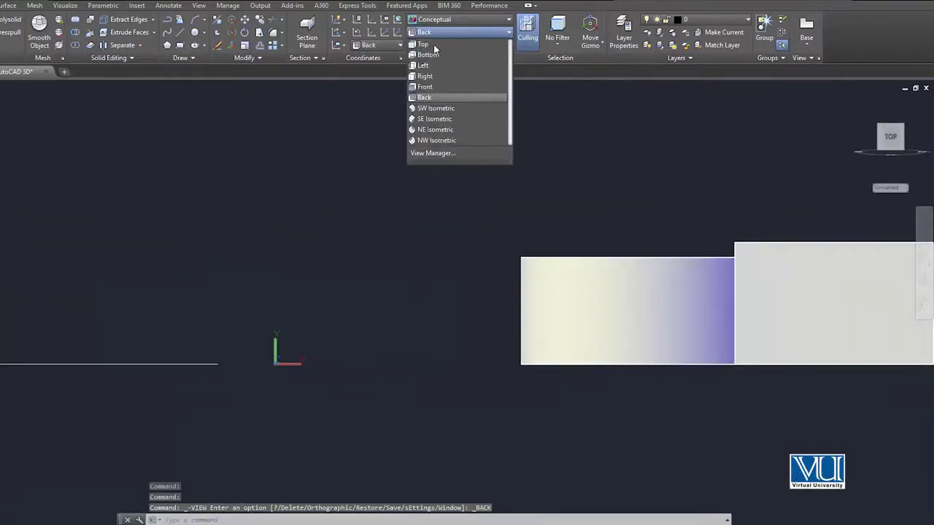
left_click(431, 88)
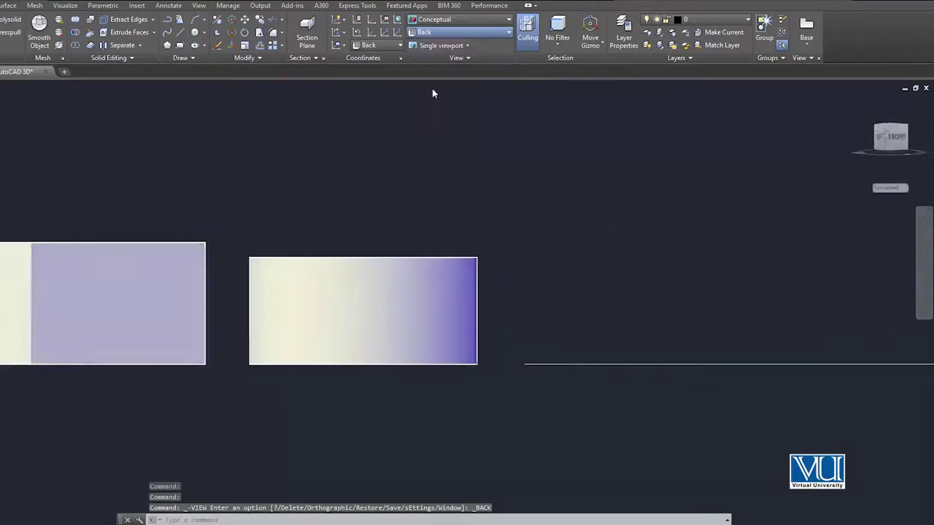
Switch to SW Isometric and frame the solids with the floor plan above them.
left_click(448, 31)
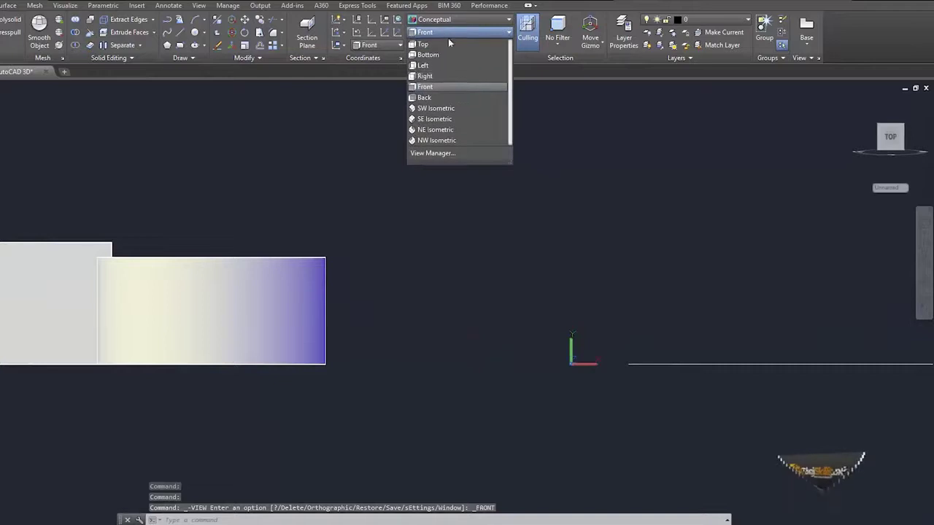
left_click(441, 109)
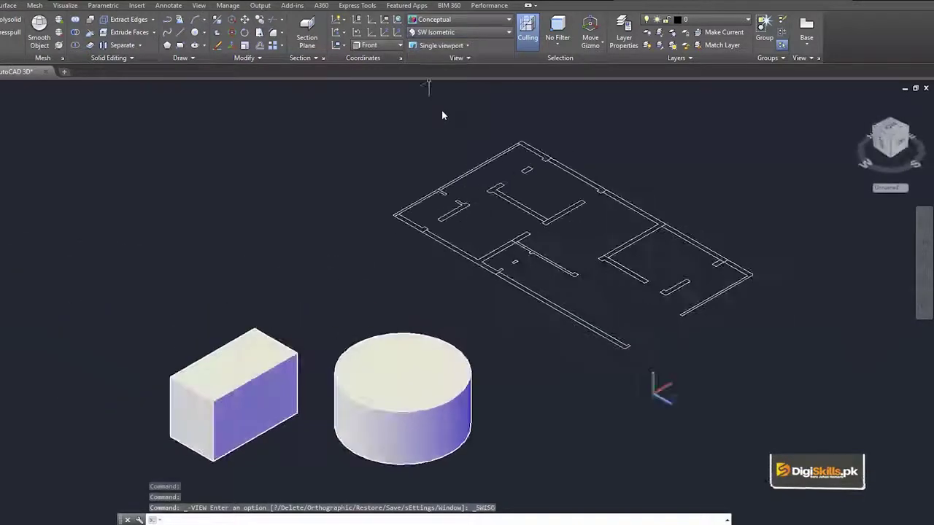
middle_click_drag(412, 273, 458, 102)
scroll(437, 219, "up", 2)
scroll(559, 186, "down", 3)
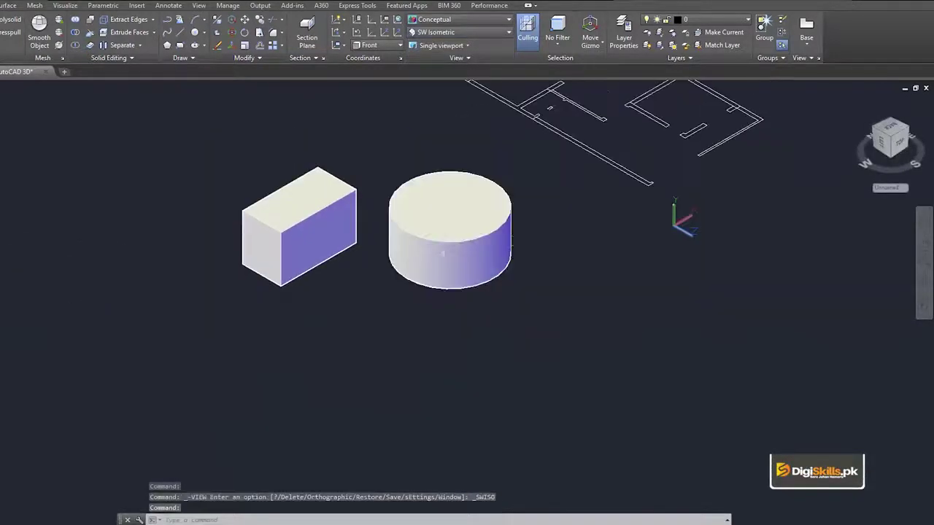
middle_click_drag(604, 242, 594, 329)
Center the box and cylinder, then draw a cone to their left pointing upper-left.
scroll(453, 386, "up", 1)
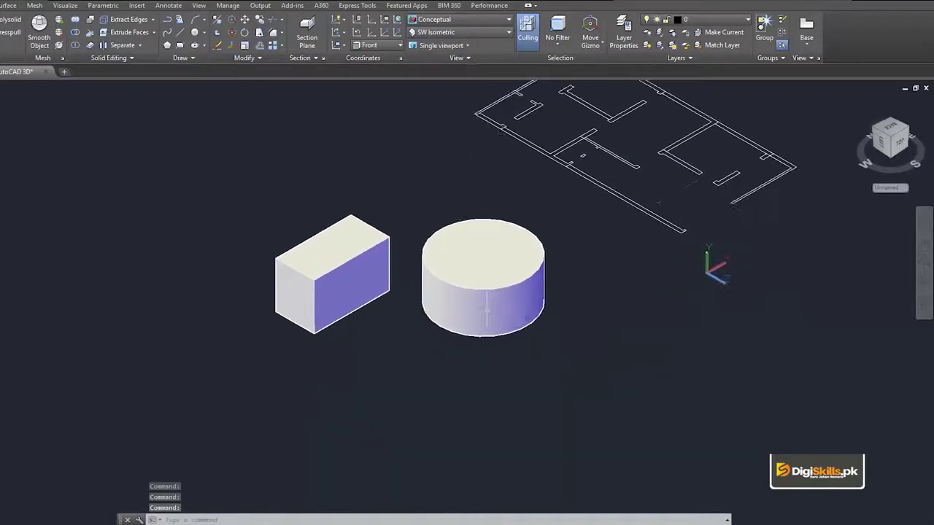
scroll(453, 365, "up", 2)
middle_click_drag(485, 284, 650, 248)
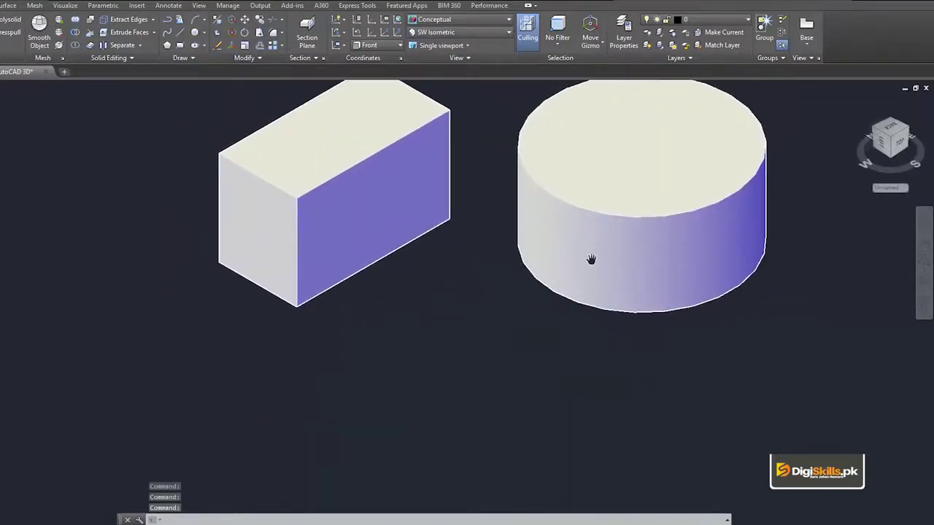
scroll(590, 259, "down", 5)
scroll(577, 233, "up", 1)
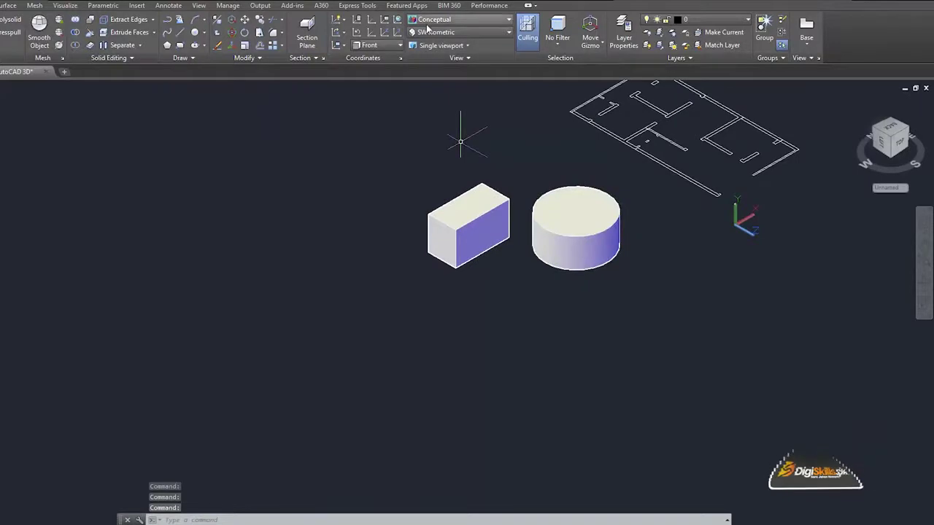
type("cone")
key("Return")
left_click(273, 391)
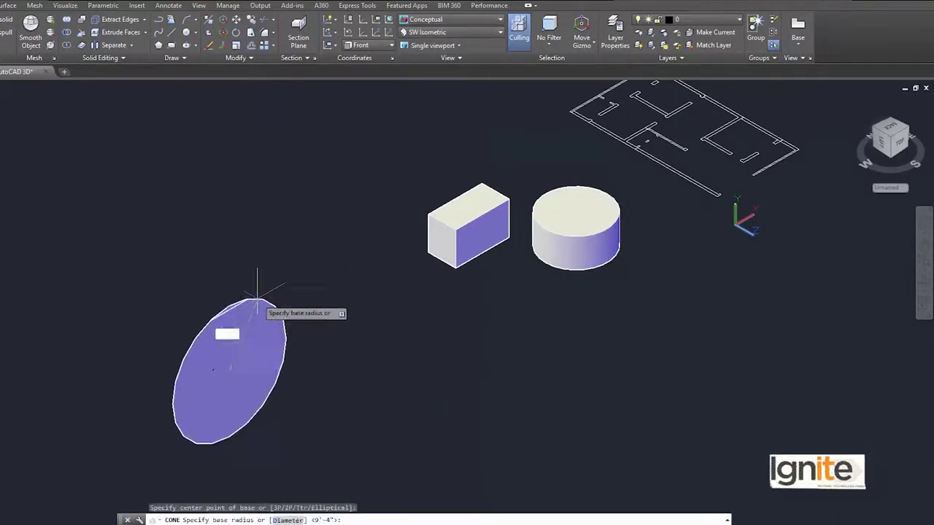
left_click(256, 283)
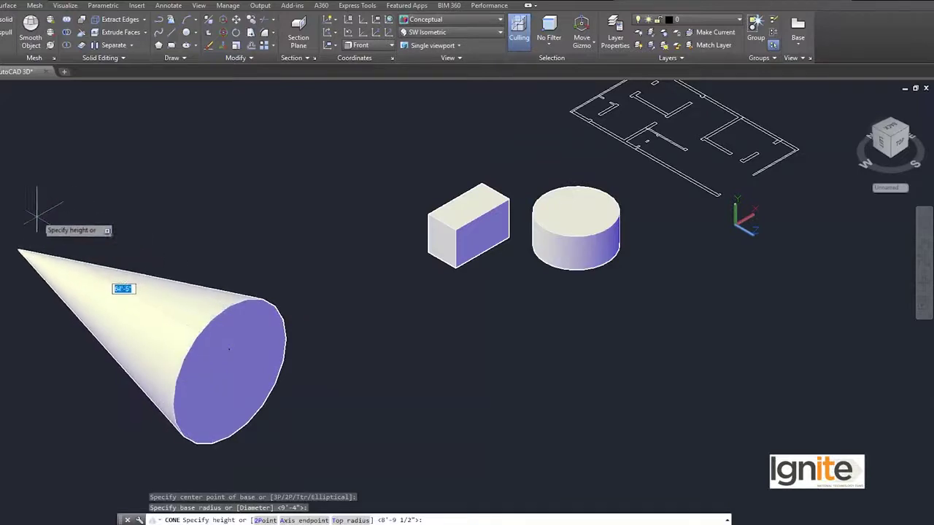
left_click(37, 201)
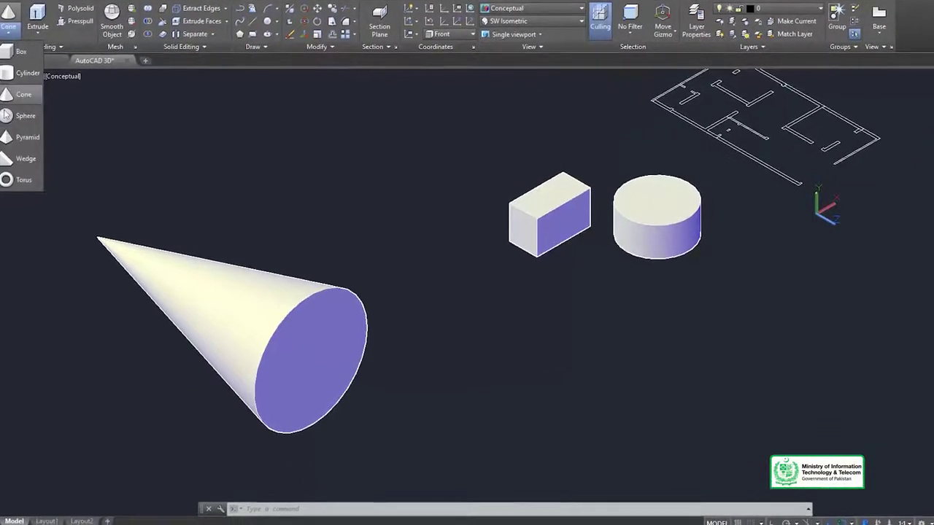
Place a sphere by centre and radius below the box, keeping SW Isometric.
left_click(18, 118)
left_click(564, 376)
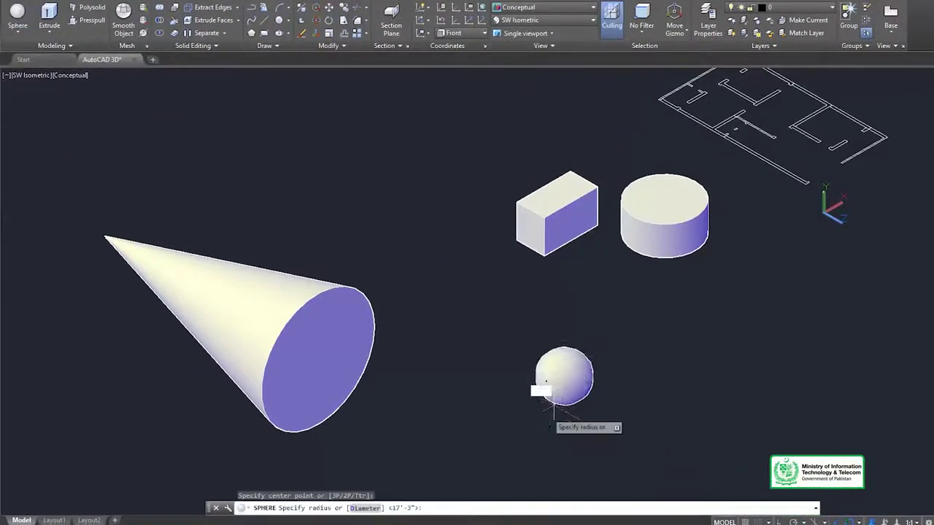
left_click(593, 300)
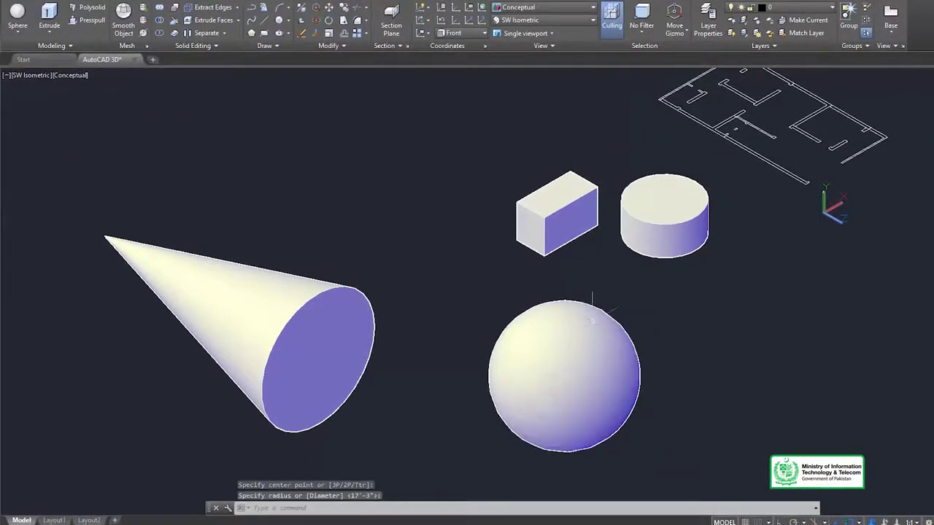
left_click(534, 20)
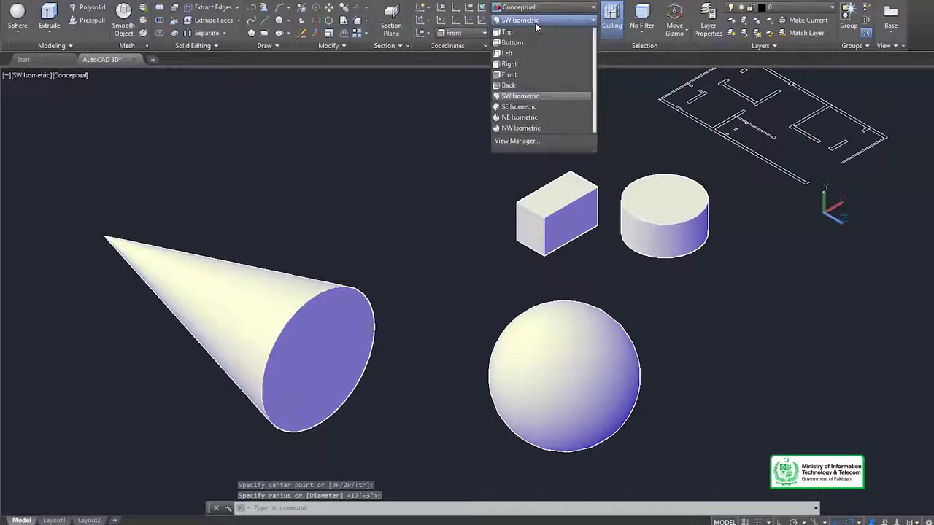
left_click(535, 22)
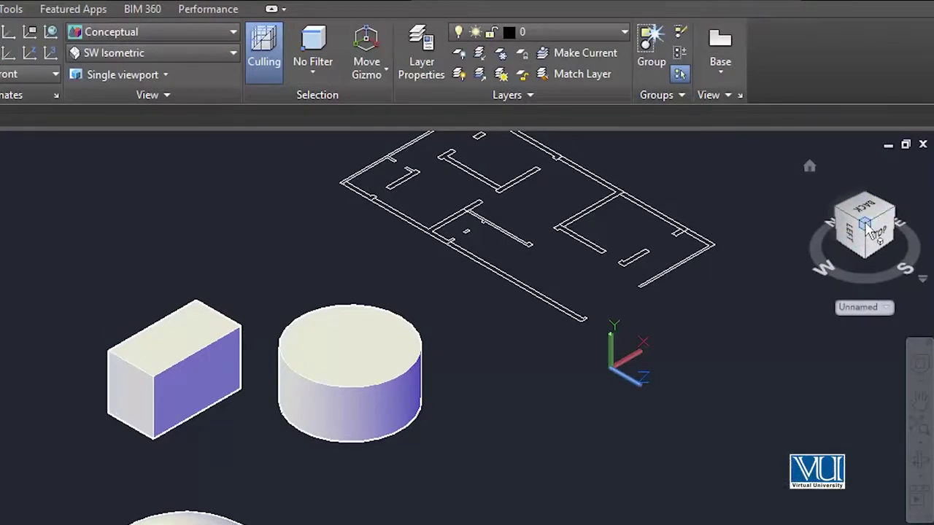
Orbit around the four solids and floor plan with the ViewCube, then return Home.
left_click(868, 228)
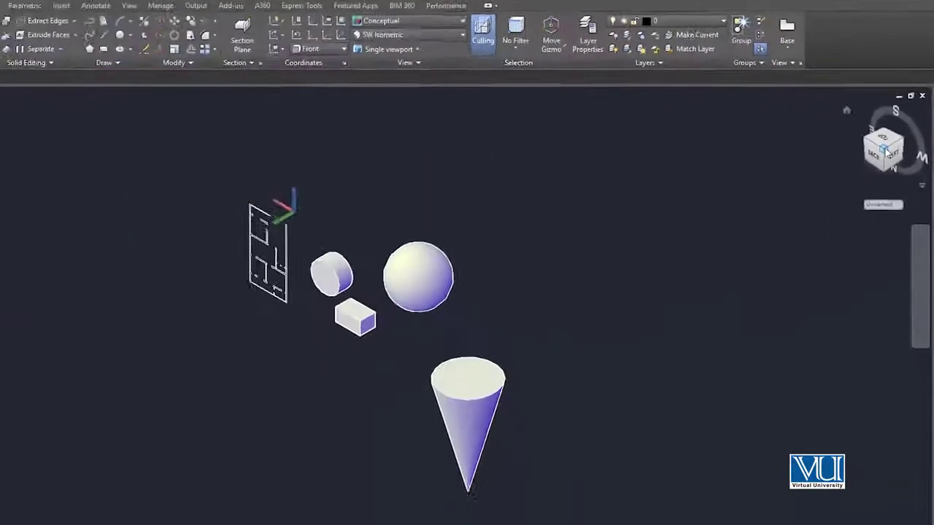
left_click(903, 130)
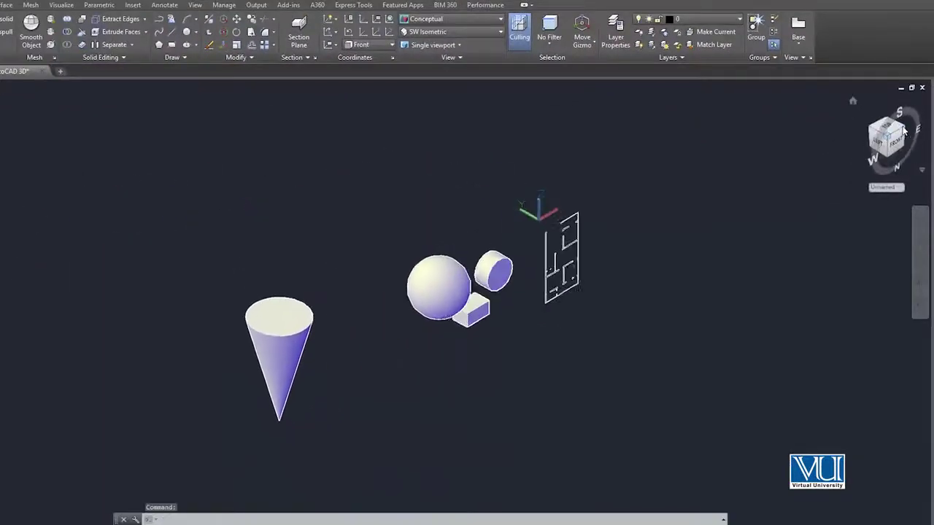
left_click_drag(903, 130, 856, 159)
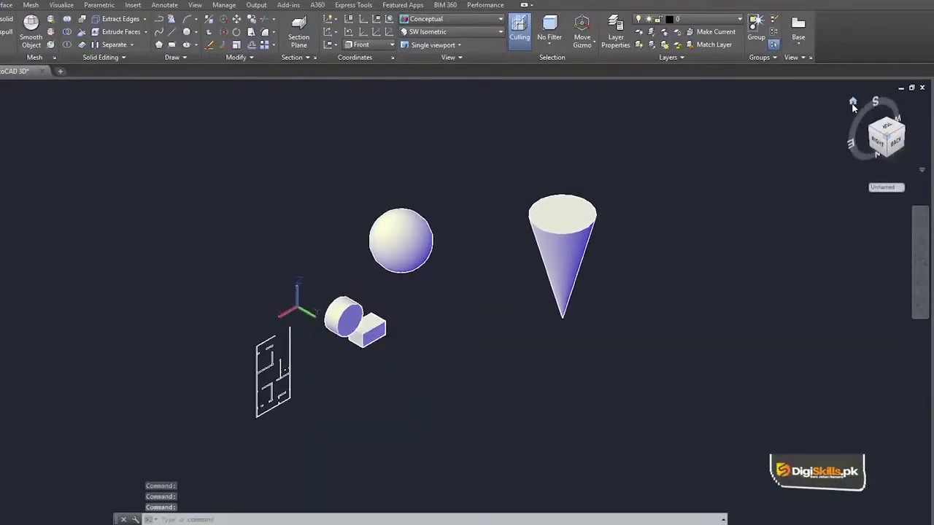
left_click(853, 103)
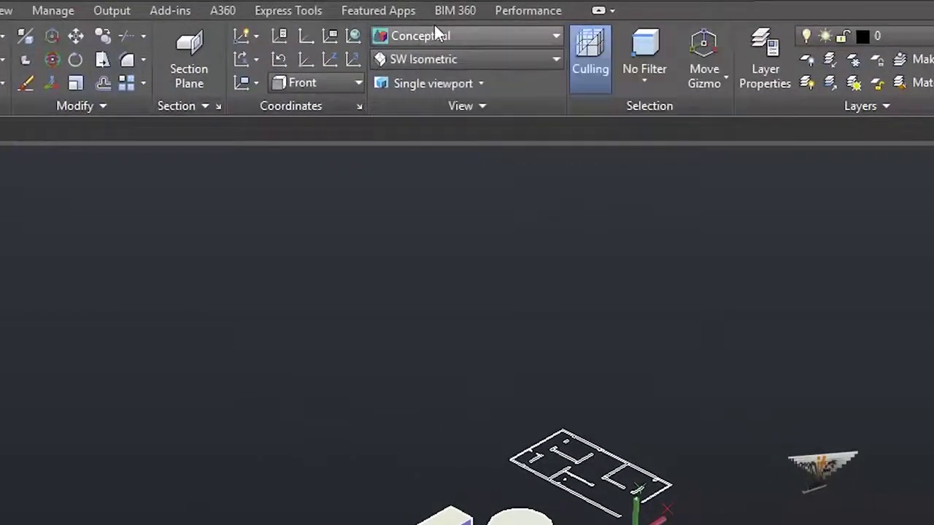
Try the Hidden visual style, then switch the solids to Realistic.
left_click(428, 33)
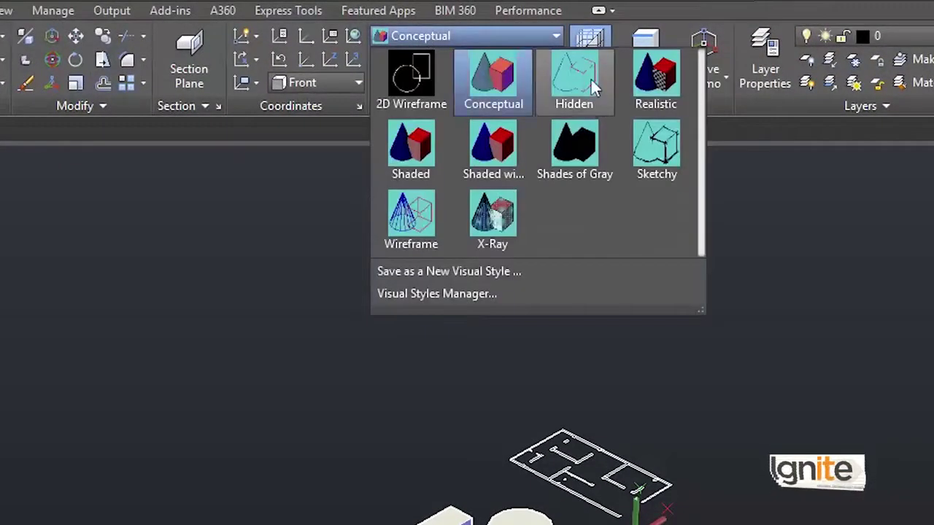
left_click(591, 80)
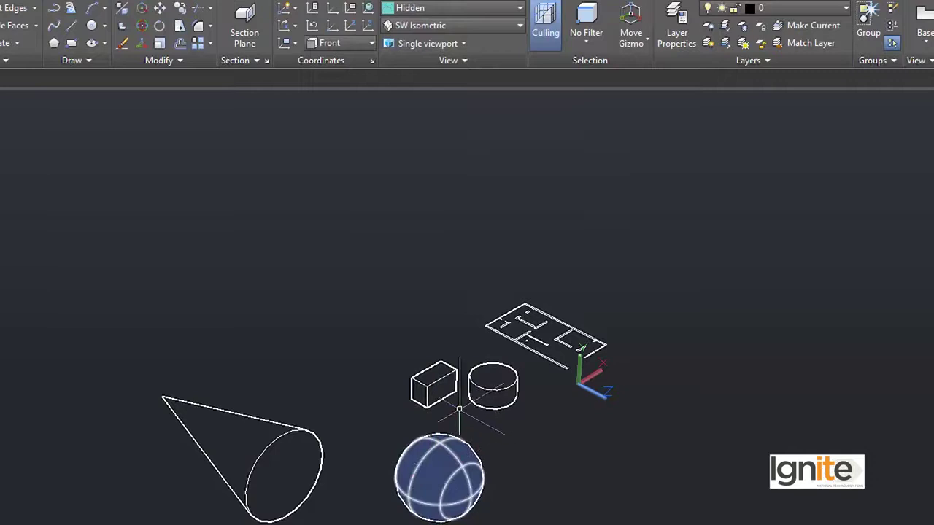
left_click(417, 7)
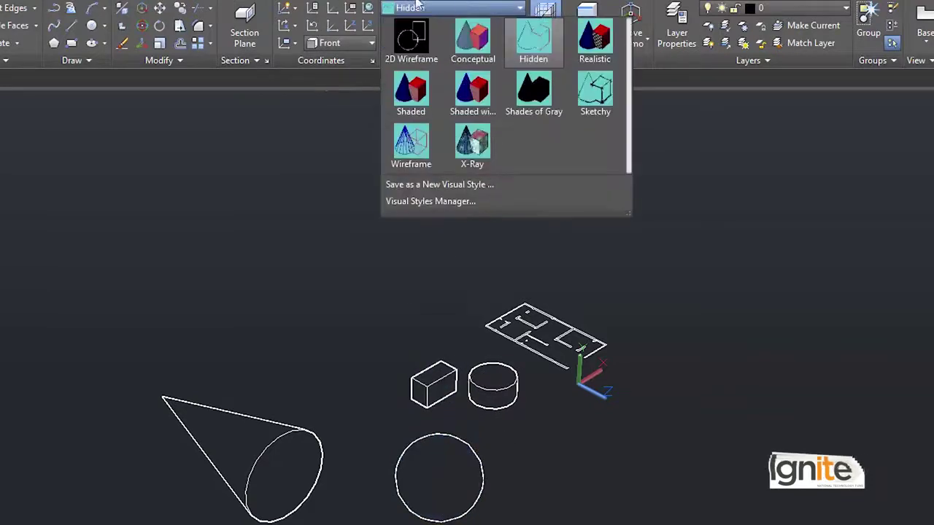
left_click(591, 40)
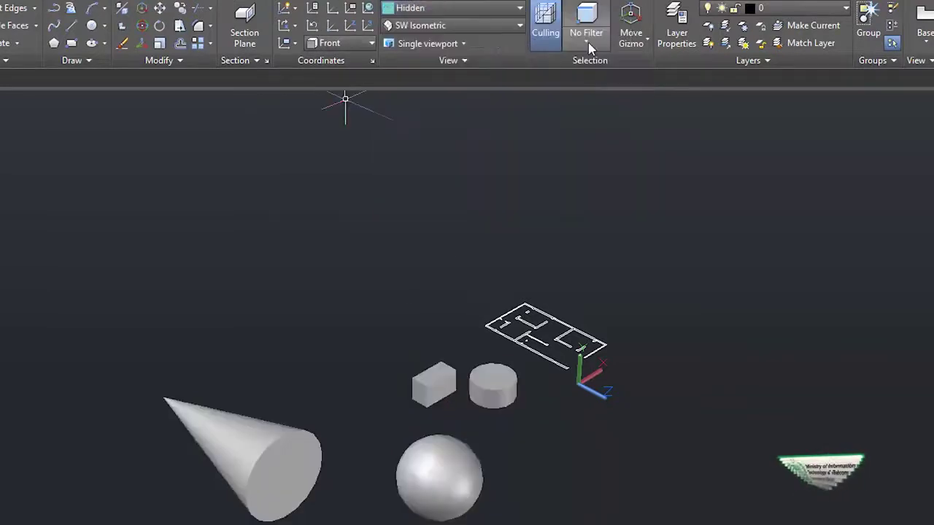
Zoom and pan so the large cone, box, cylinder and sphere fill the viewport.
scroll(419, 387, "up", 3)
middle_click_drag(408, 481, 352, 338)
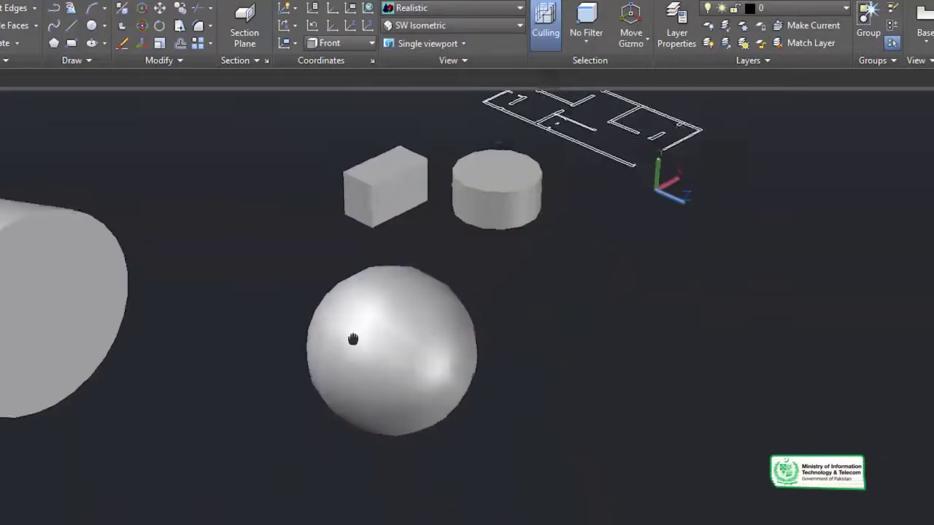
scroll(352, 339, "up", 2)
middle_click_drag(388, 212, 490, 317)
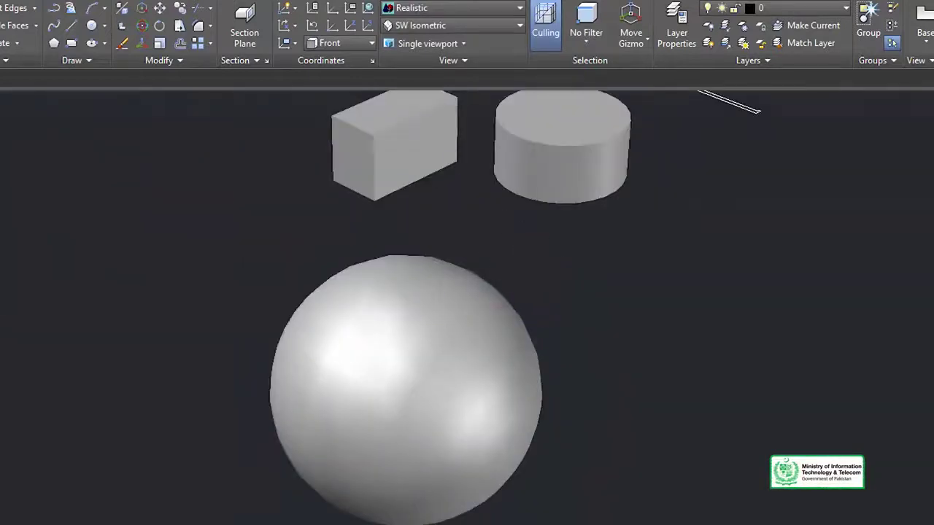
middle_click_drag(10, 284, 416, 416)
scroll(416, 417, "up", 2)
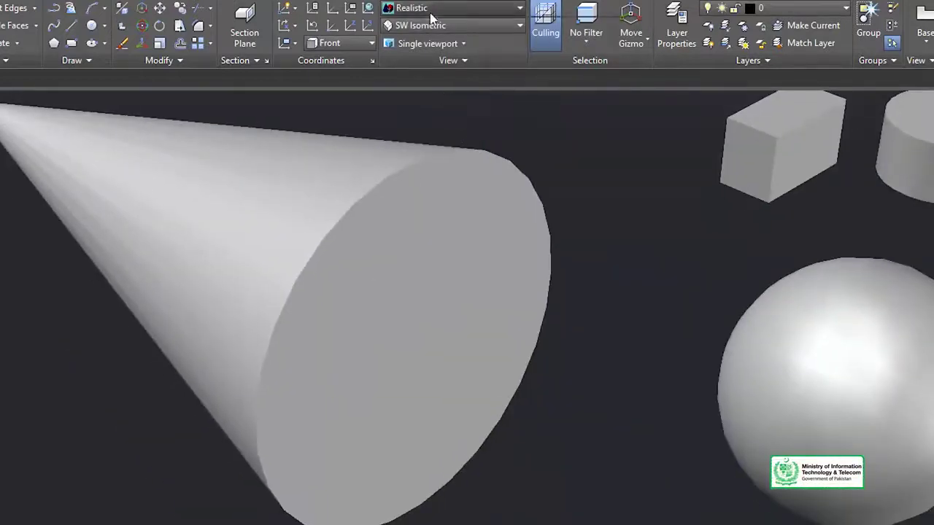
Preview the solids in Shaded with Edges, Shades of Gray, then X-Ray visual styles.
left_click(431, 16)
left_click(491, 92)
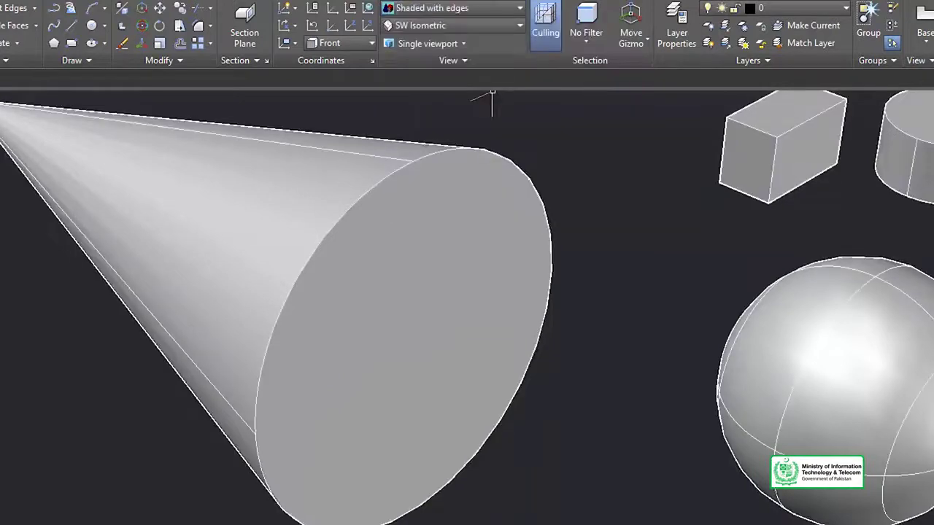
left_click(450, 9)
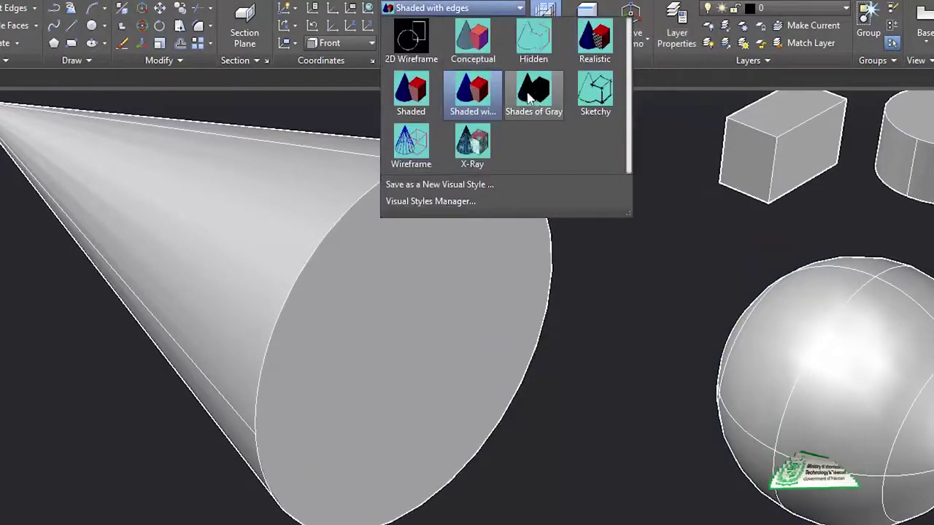
left_click(529, 95)
left_click(458, 10)
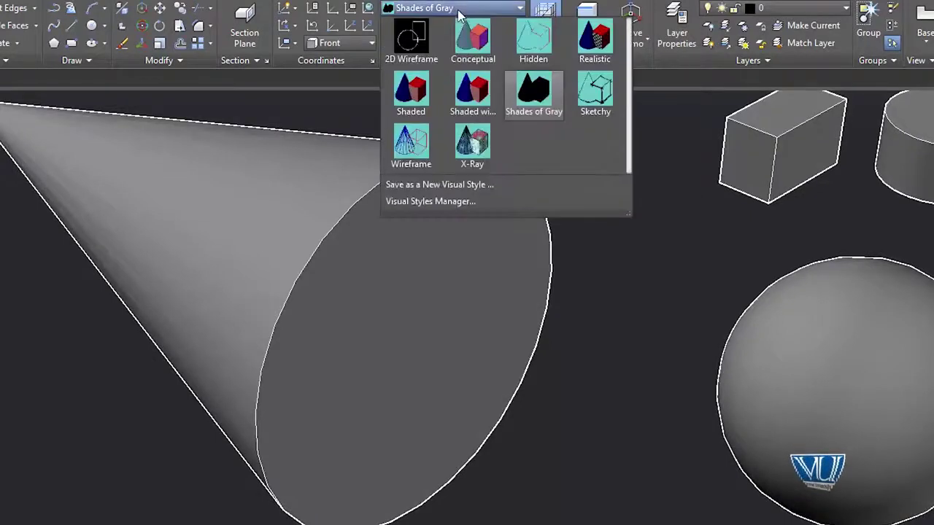
left_click(473, 149)
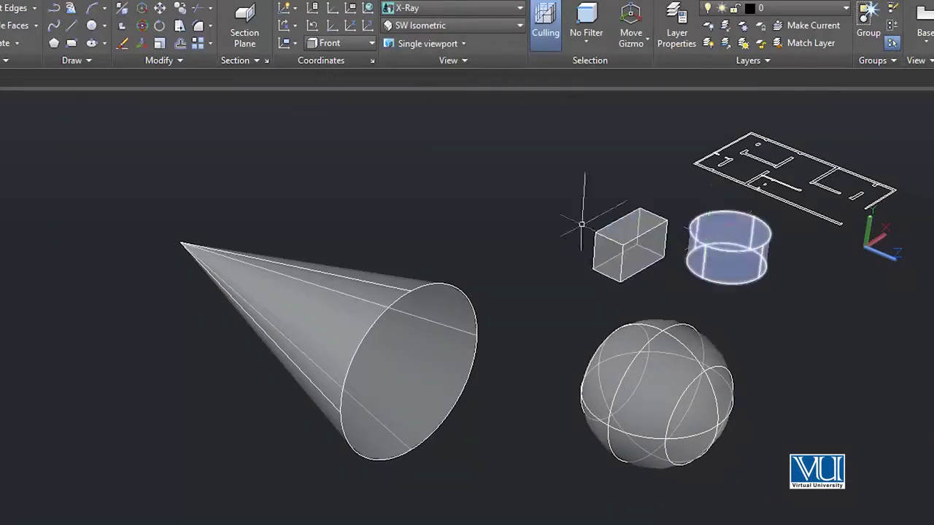
Switch the solids to Conceptual, then to plain 2D Wireframe.
middle_click_drag(697, 251, 588, 219)
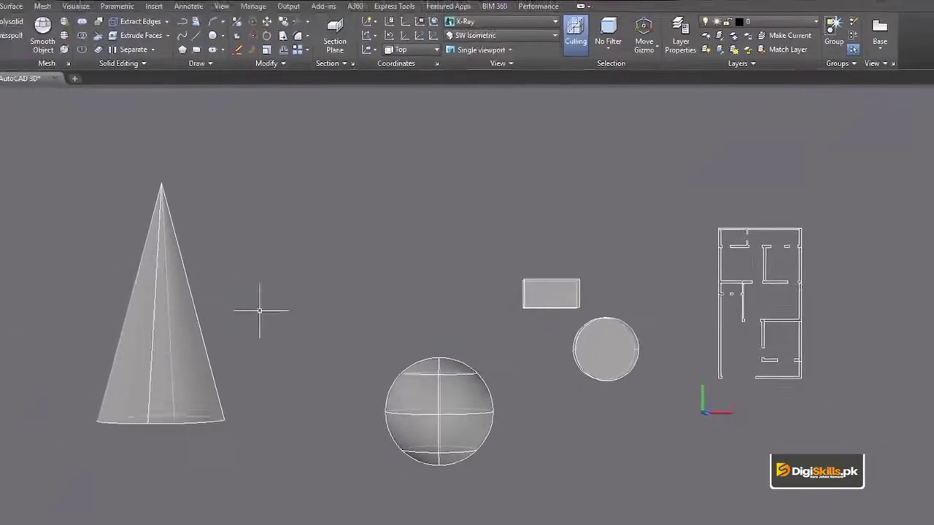
left_click(507, 21)
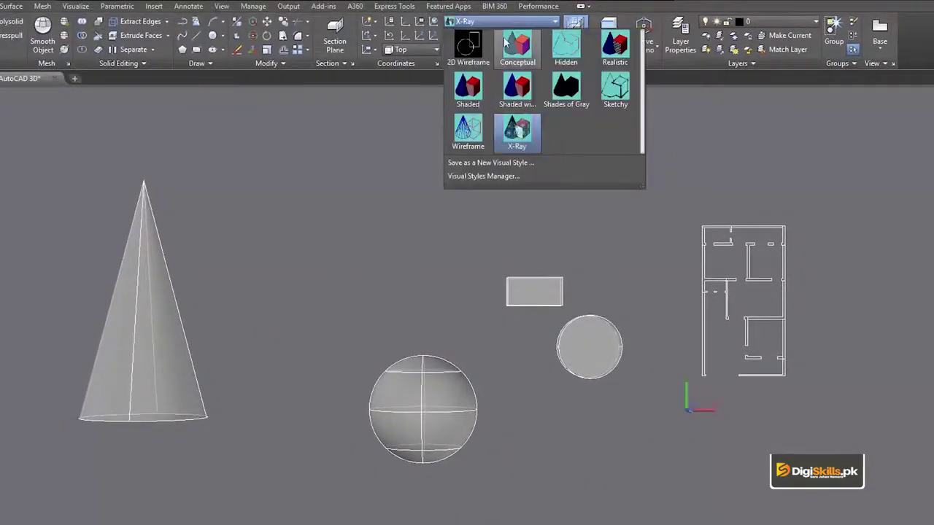
left_click(520, 41)
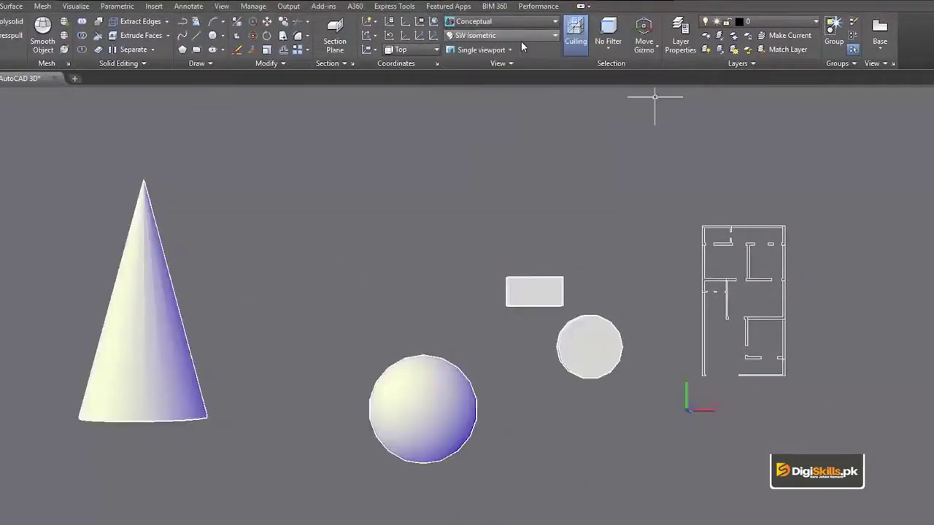
left_click(480, 25)
left_click(471, 48)
mouse_move(491, 255)
middle_mouse_down()
mouse_move(542, 192)
mouse_move(501, 278)
middle_mouse_up()
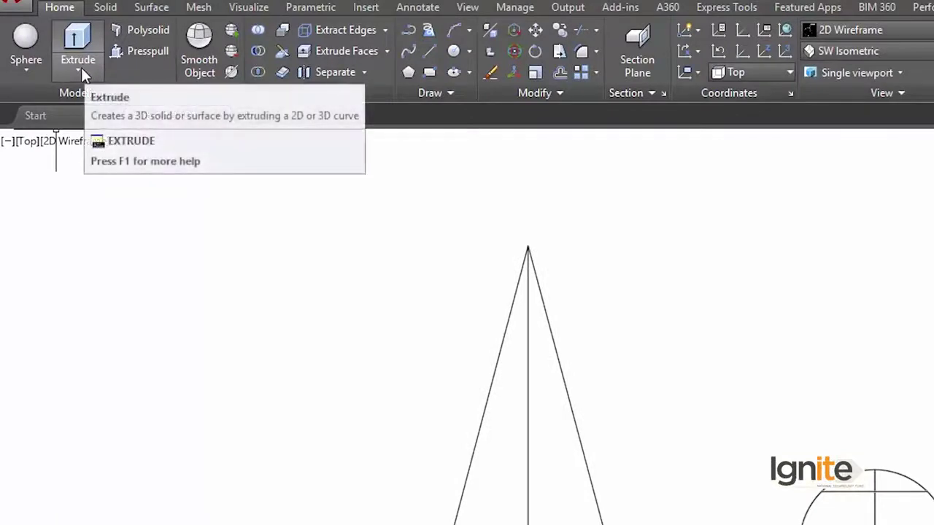
Draw a new rectangle on the canvas with the Rectangle tool.
left_click(77, 73)
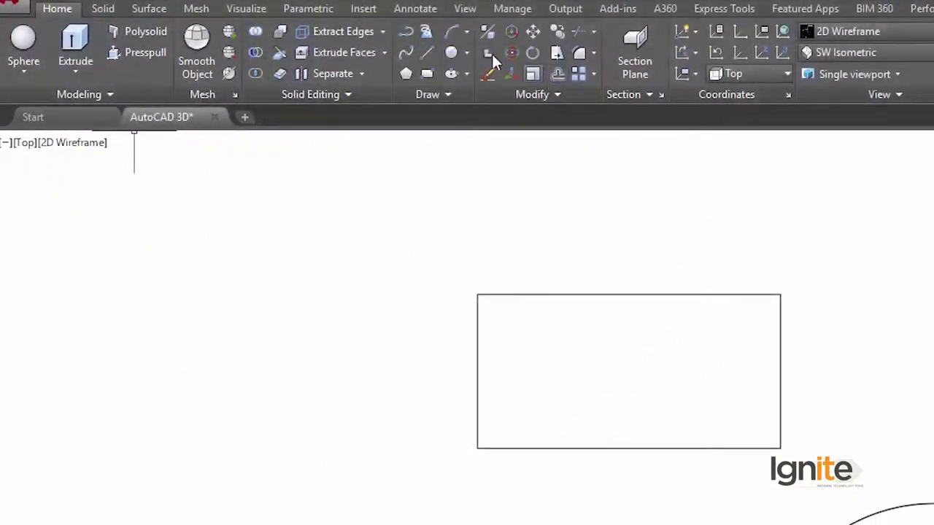
left_click(426, 76)
left_click(188, 316)
left_click(364, 426)
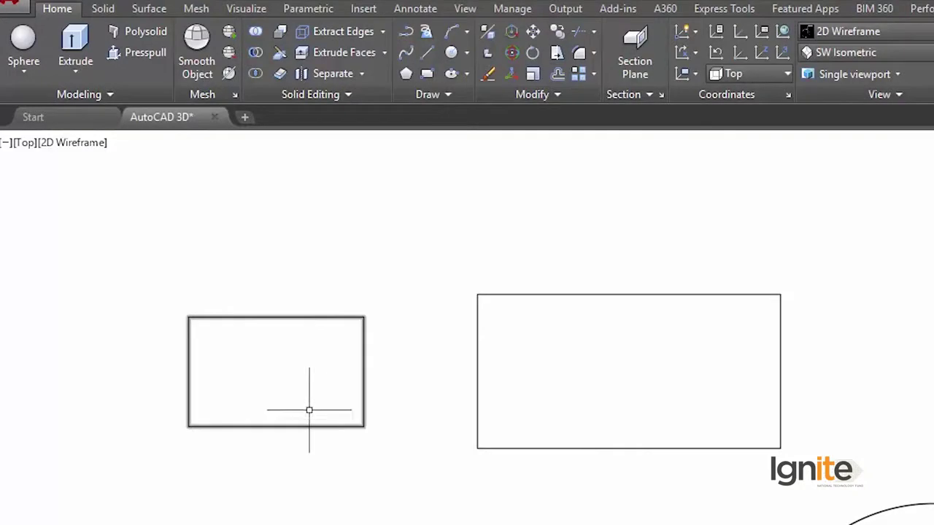
Extrude the new rectangle into a solid with a height of 11.
left_click(308, 426)
left_click(75, 51)
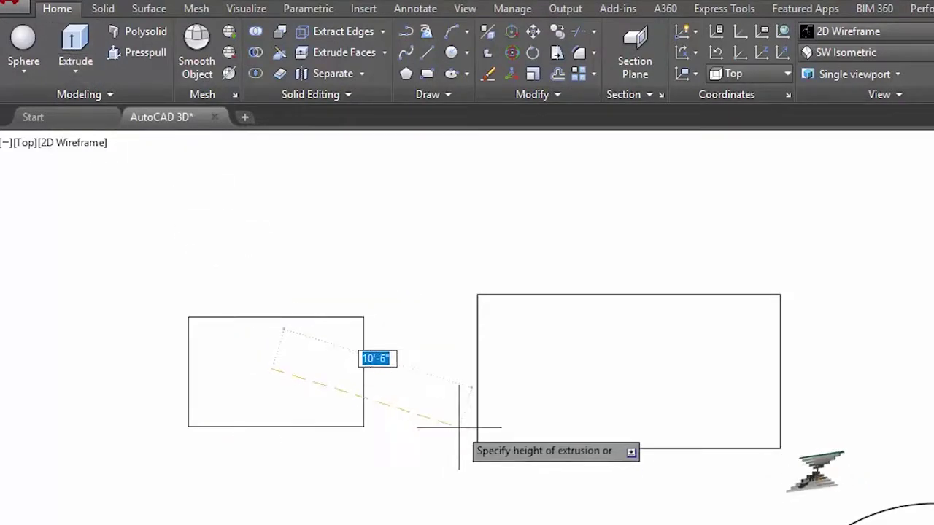
type("11")
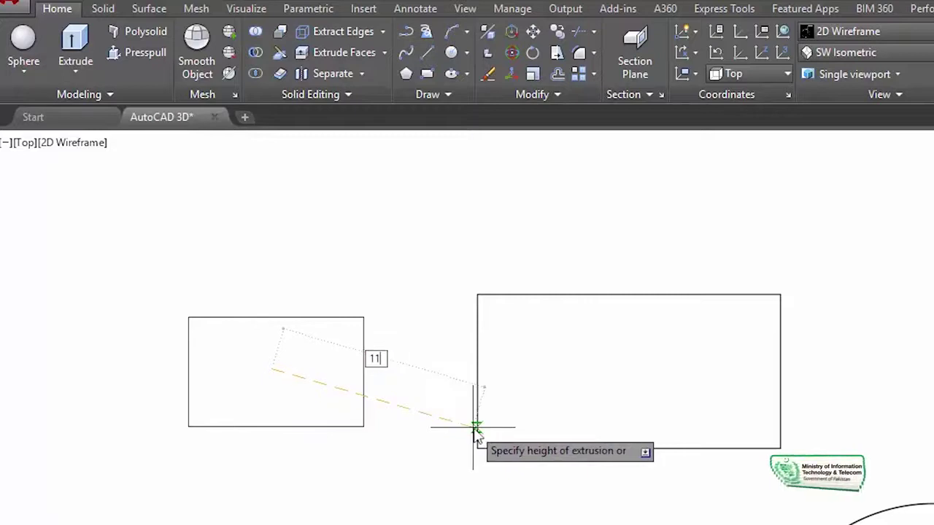
key("Return")
middle_click_drag(437, 406, 667, 319)
scroll(678, 374, "up", 2)
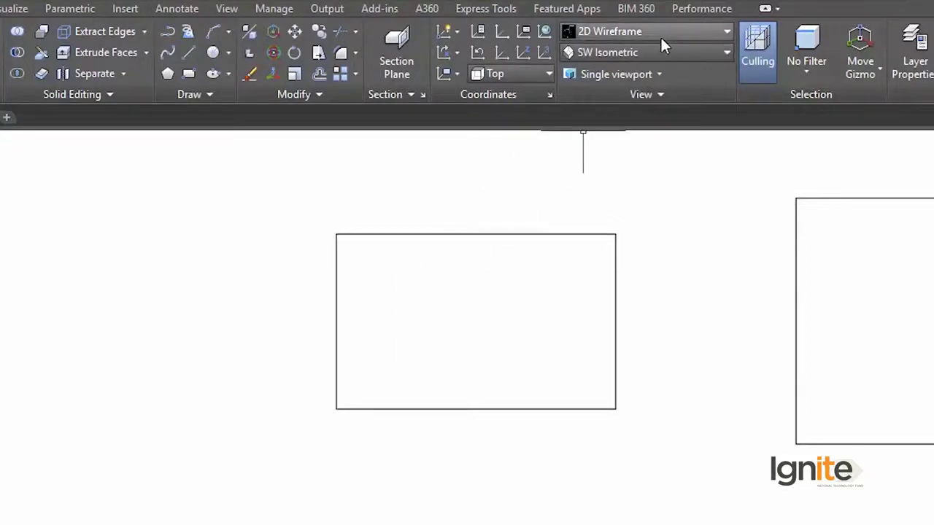
Apply Conceptual shading and view the scene from the top, back and an isometric corner.
left_click(617, 40)
left_click(678, 45)
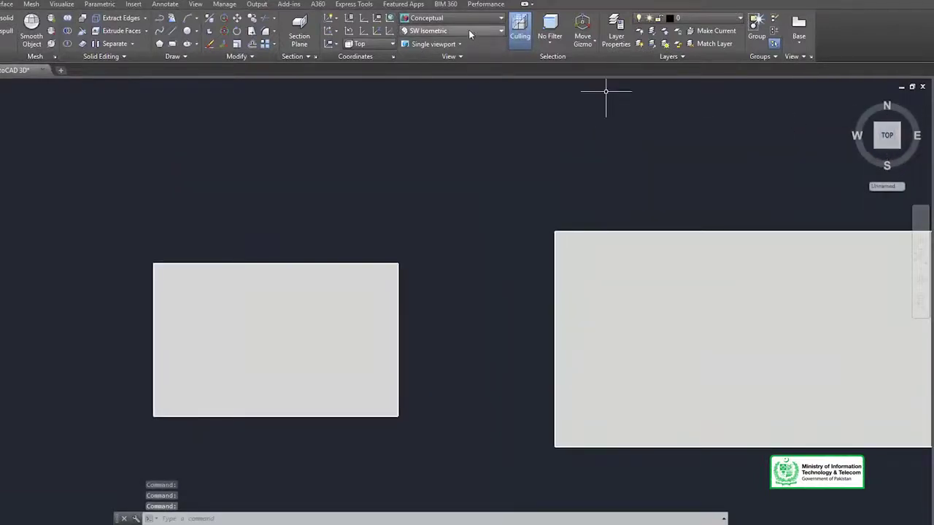
mouse_move(884, 142)
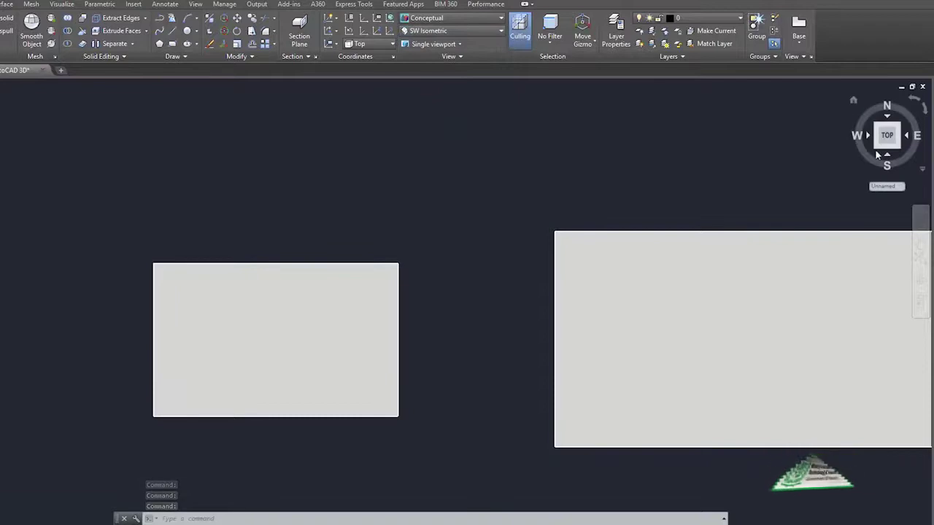
left_click(894, 139)
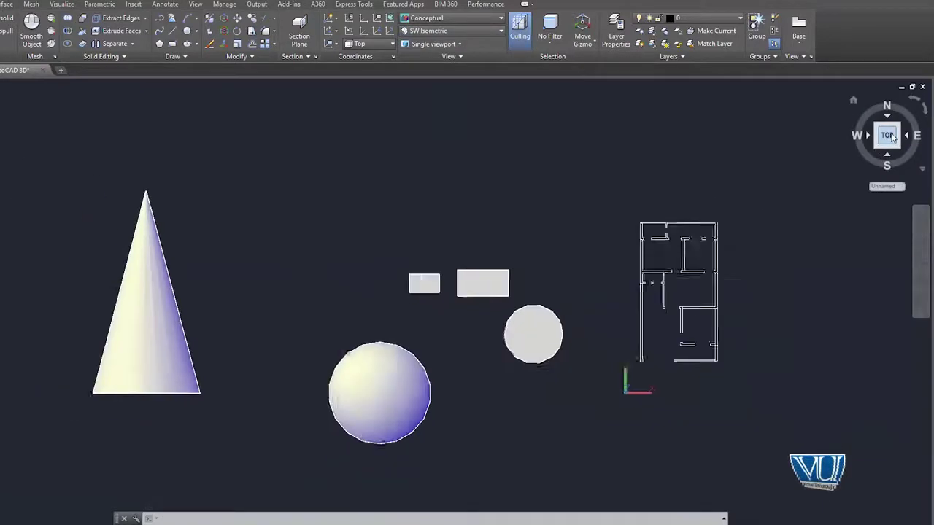
left_click(908, 136)
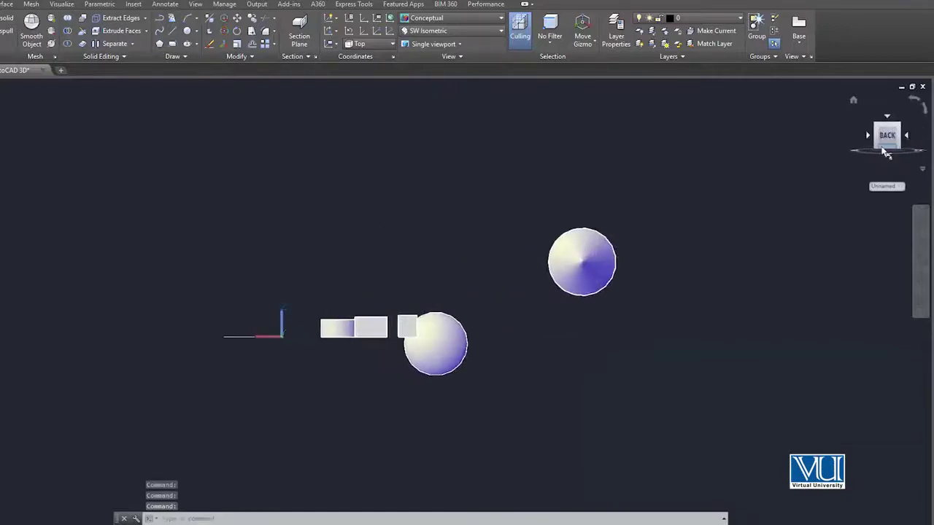
left_click(875, 147)
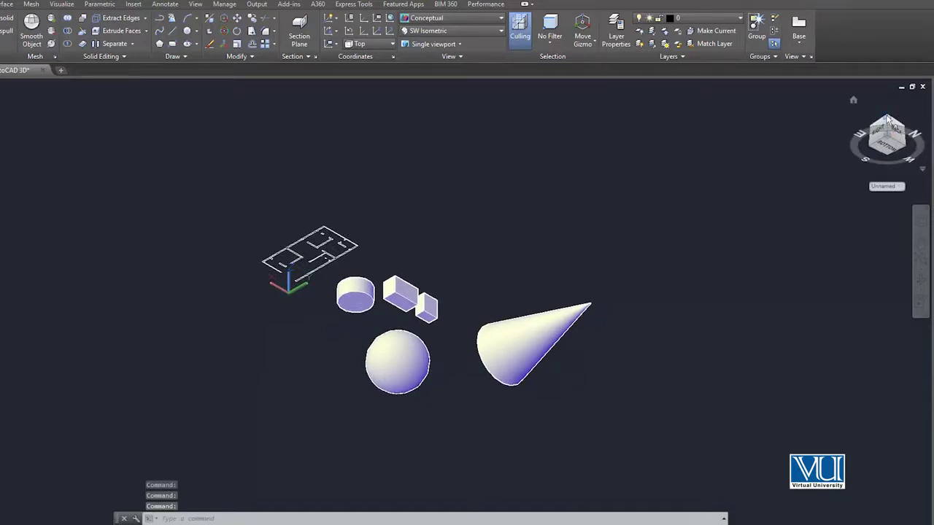
Orbit to the opposite corner, then return to the Top view.
left_click_drag(888, 121, 909, 130)
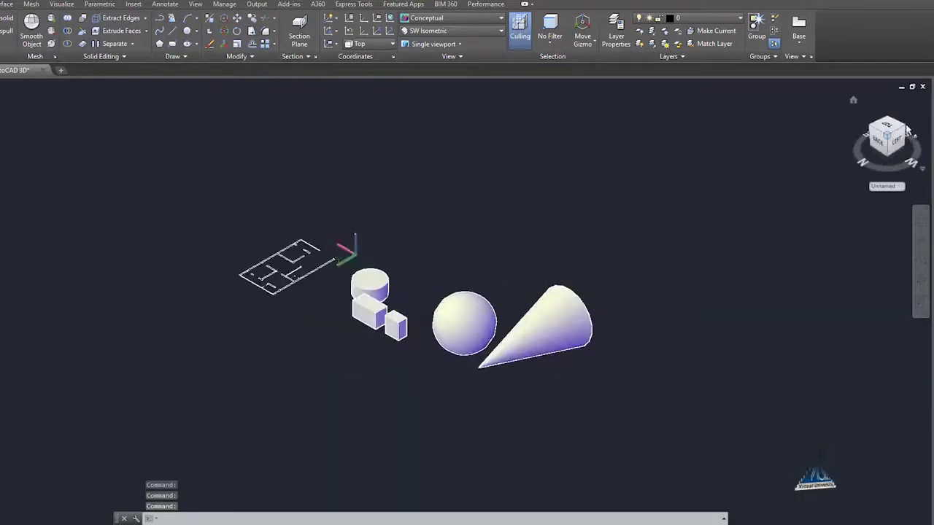
left_click(908, 129)
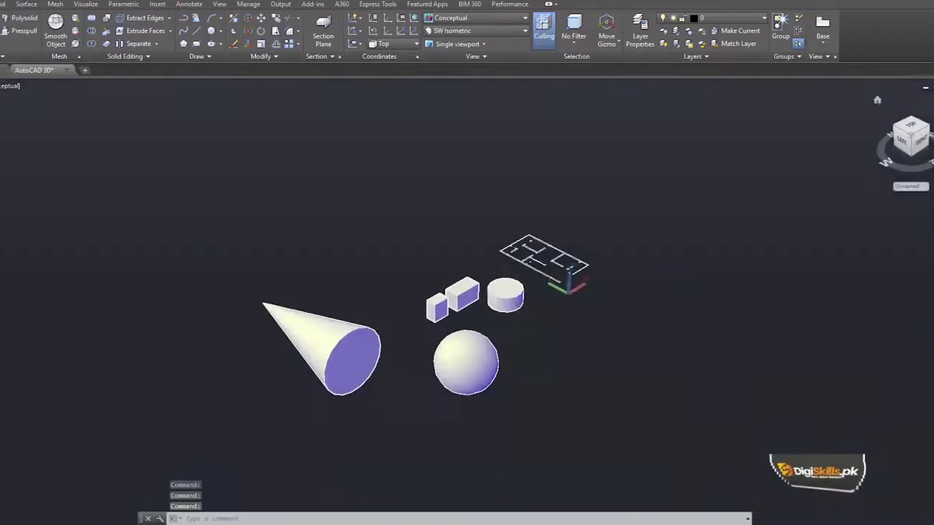
left_click(22, 85)
left_click(51, 110)
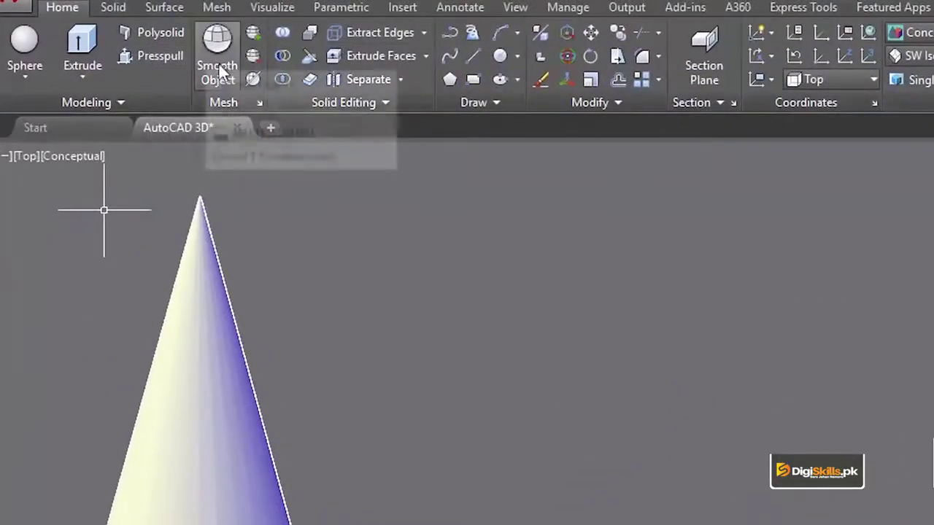
Convert the cone into a faceted mesh with Smooth Object.
left_click(220, 75)
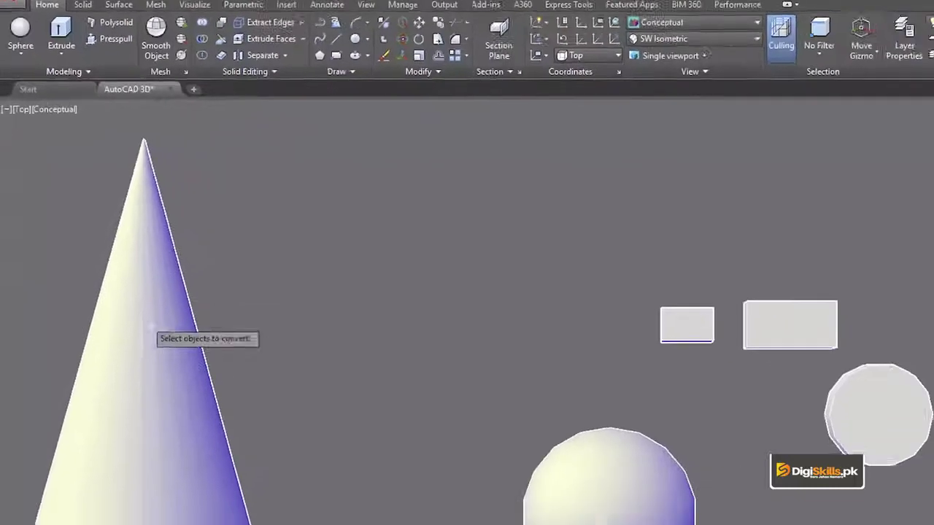
left_click(135, 297)
key("Return")
middle_click_drag(119, 273, 340, 262)
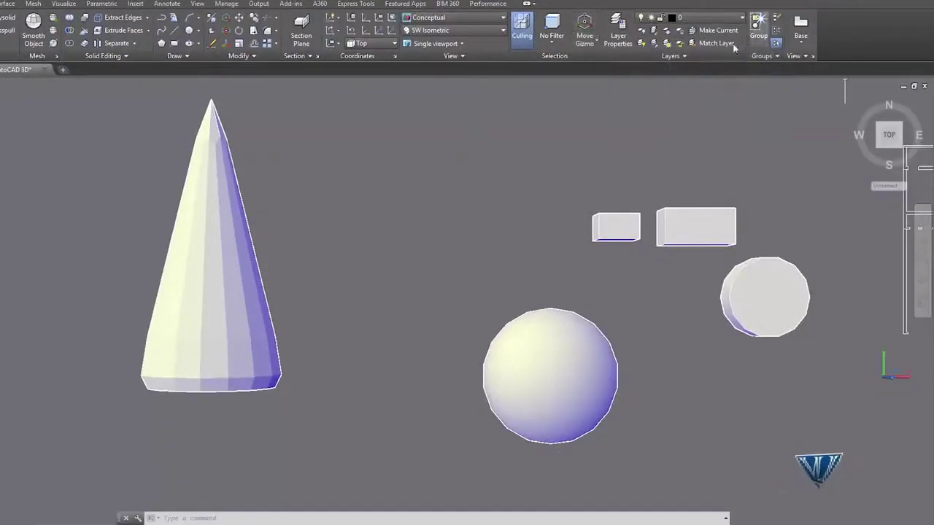
Bring the floor plan into view and switch the display to 2D Wireframe.
scroll(707, 294, "down", 3)
mouse_move(662, 292)
middle_mouse_down()
mouse_move(435, 209)
mouse_move(359, 225)
middle_mouse_up()
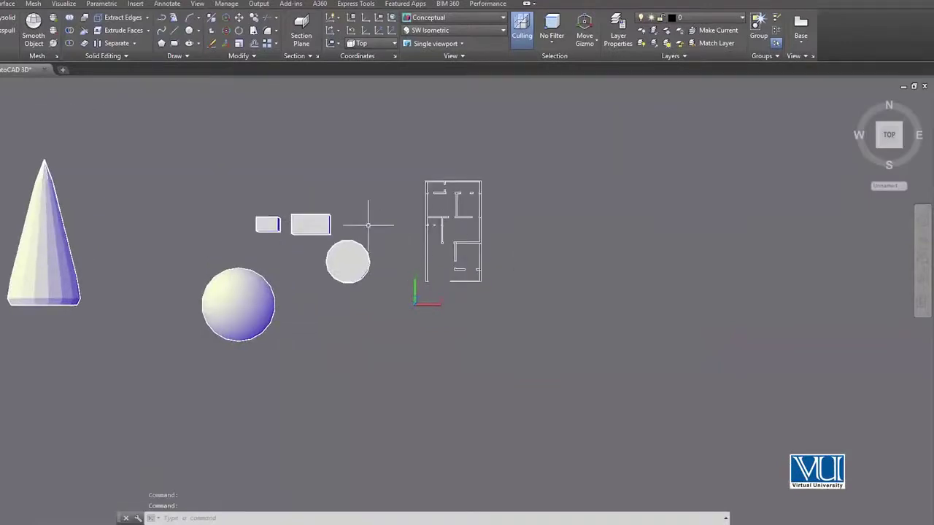
left_click(431, 22)
left_click(423, 45)
scroll(452, 246, "up", 3)
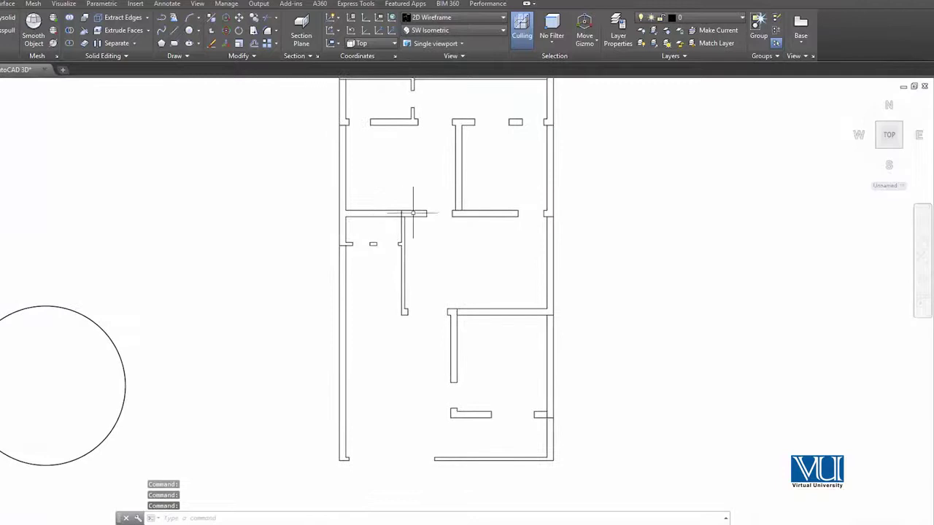
scroll(425, 201, "down", 2)
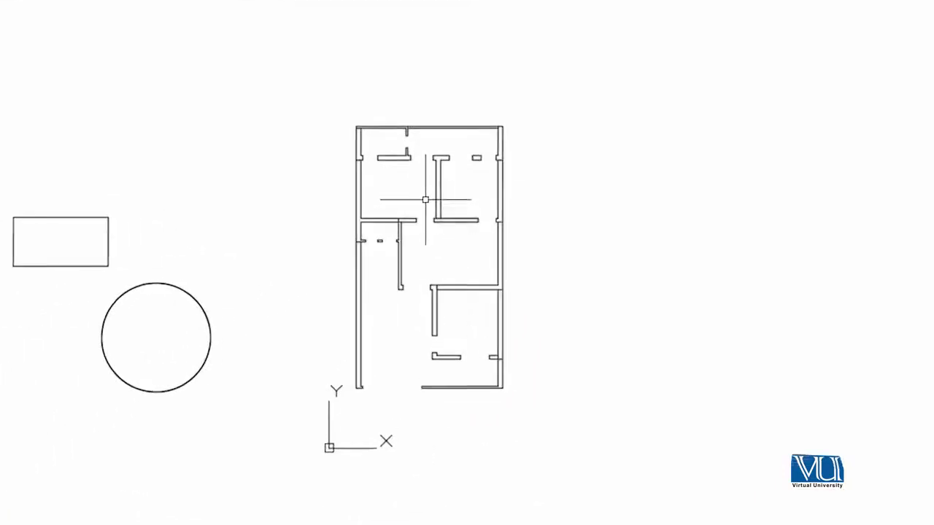
scroll(425, 200, "up", 1)
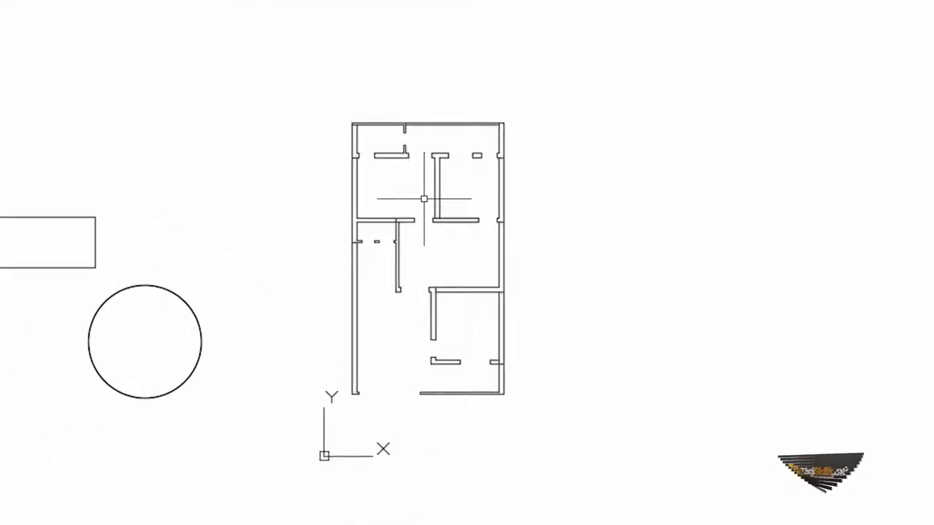
type("lay")
Create layer 'Extrude' with colour 162 and set it current.
key("Return")
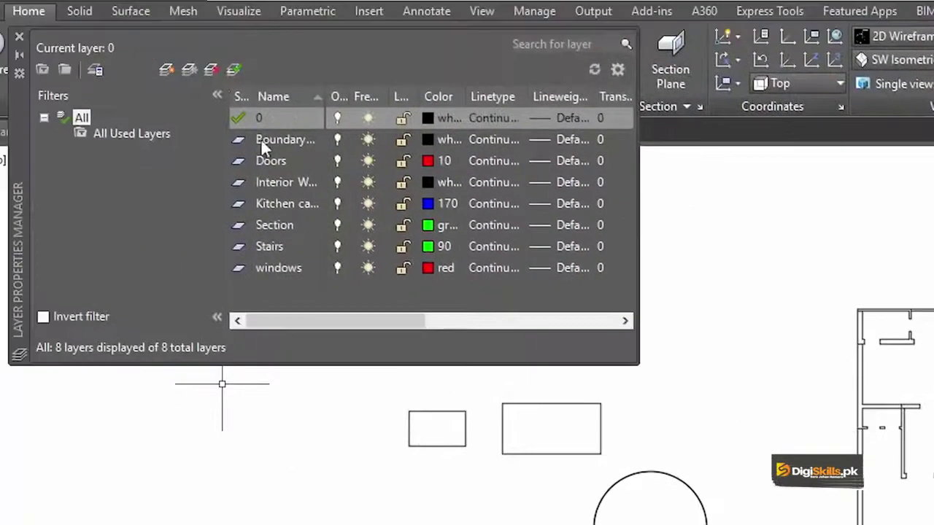
left_click(167, 69)
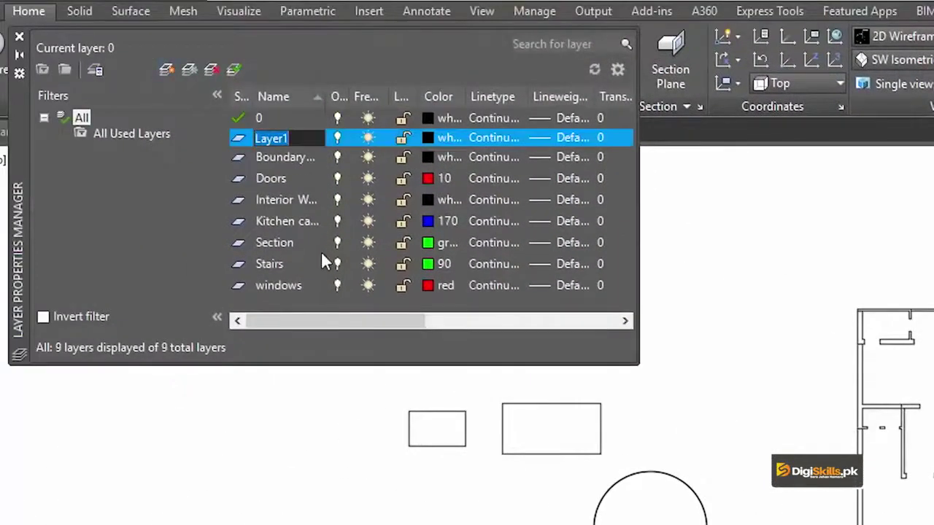
type("Extrude")
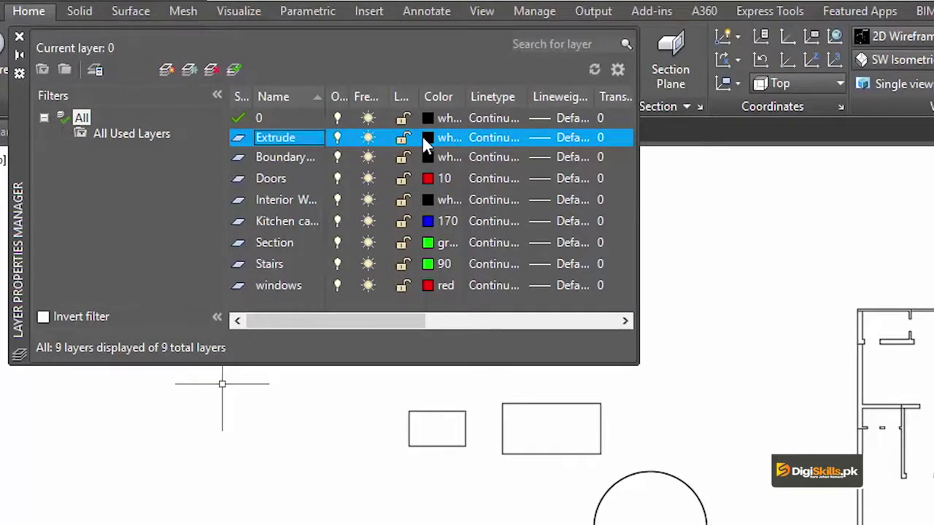
left_click(426, 137)
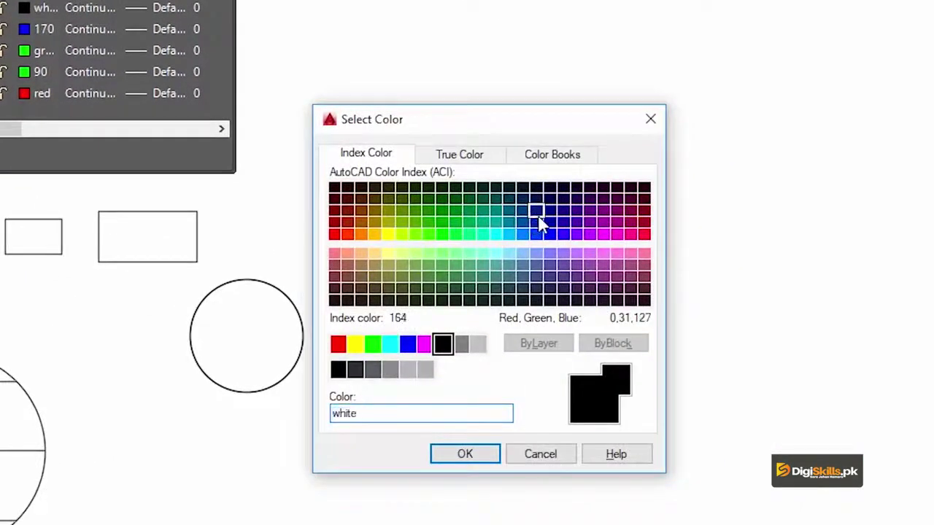
left_click(538, 214)
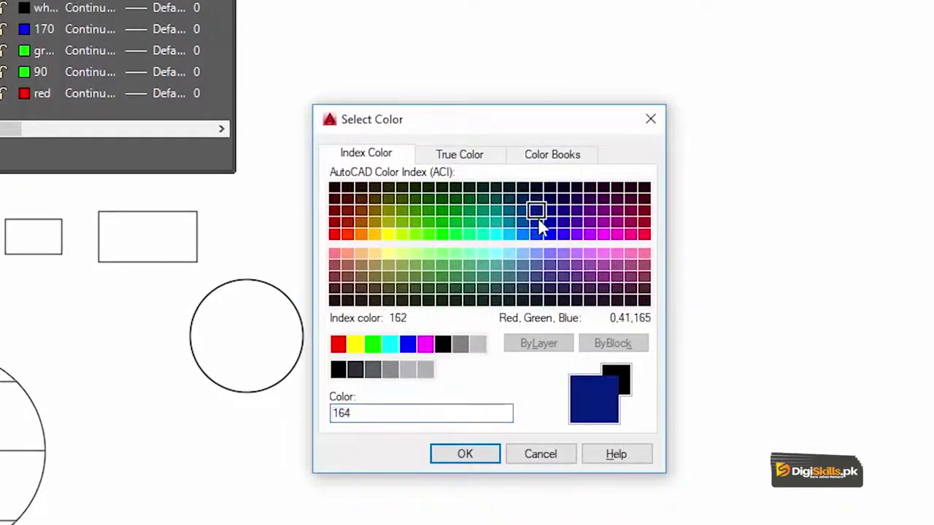
left_click(538, 220)
left_click(460, 454)
left_click(256, 69)
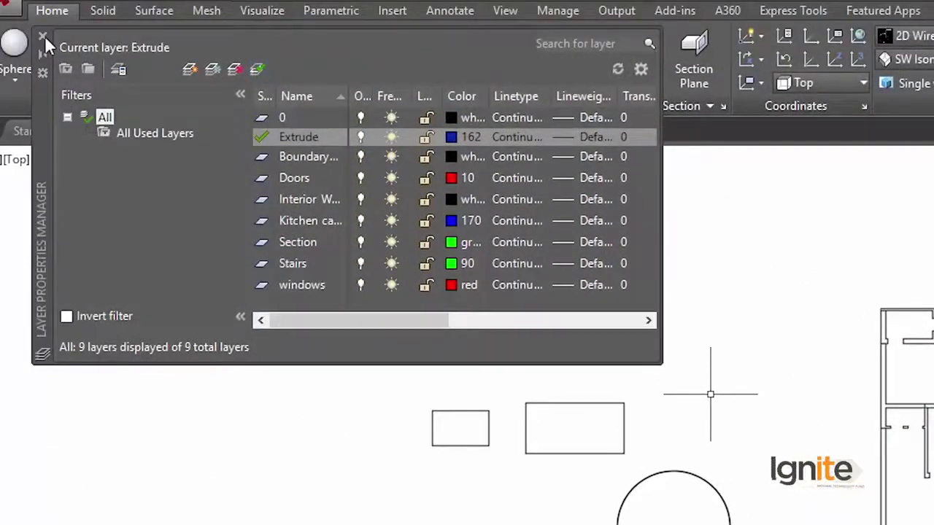
left_click(43, 36)
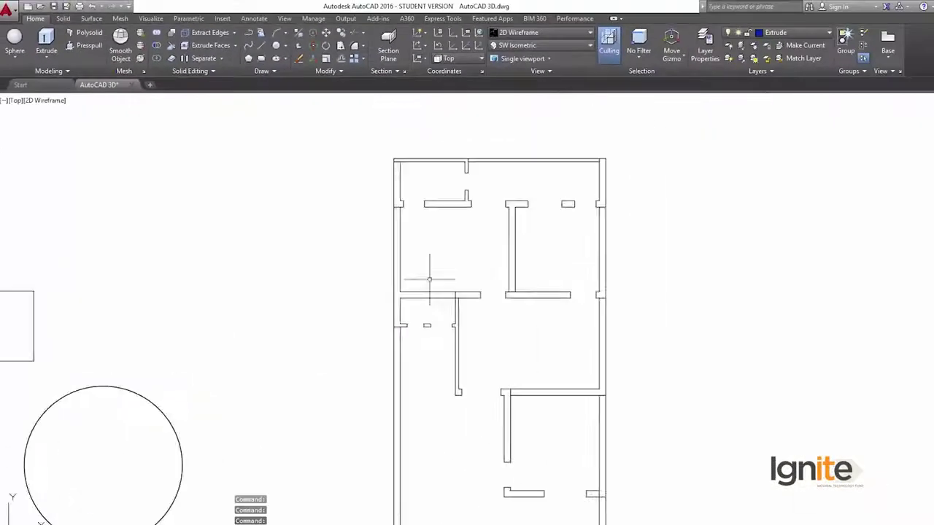
Start Extrude and select the top, left, partition and right-side wall outlines.
scroll(429, 279, "up", 2)
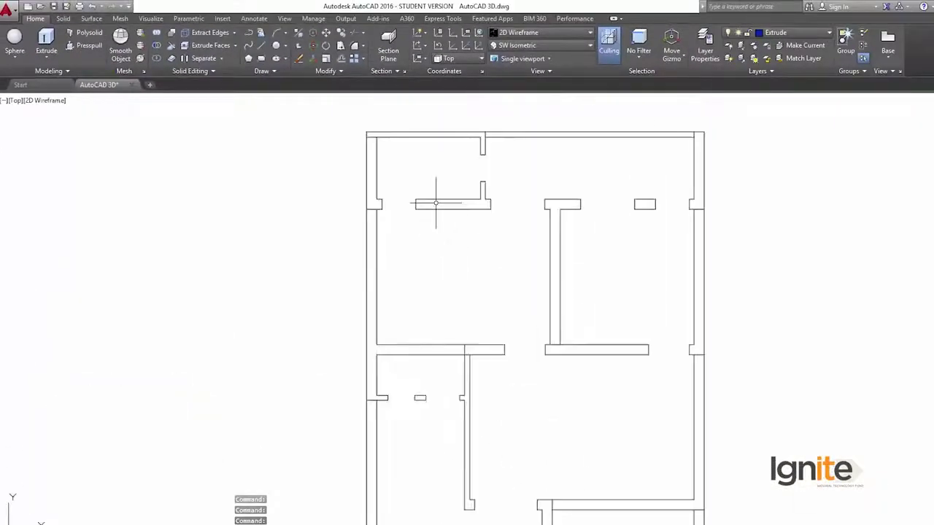
middle_click_drag(435, 204, 371, 227)
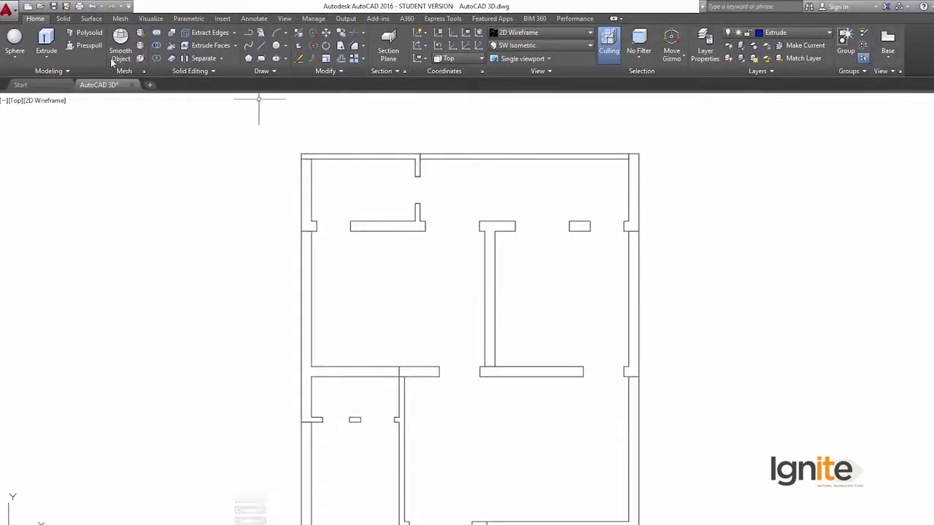
left_click(51, 47)
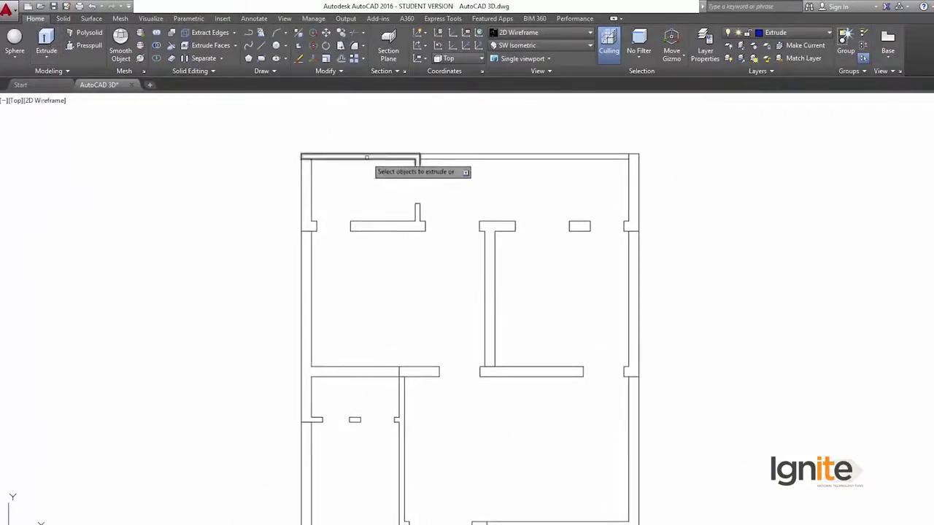
left_click(365, 156)
left_click(470, 157)
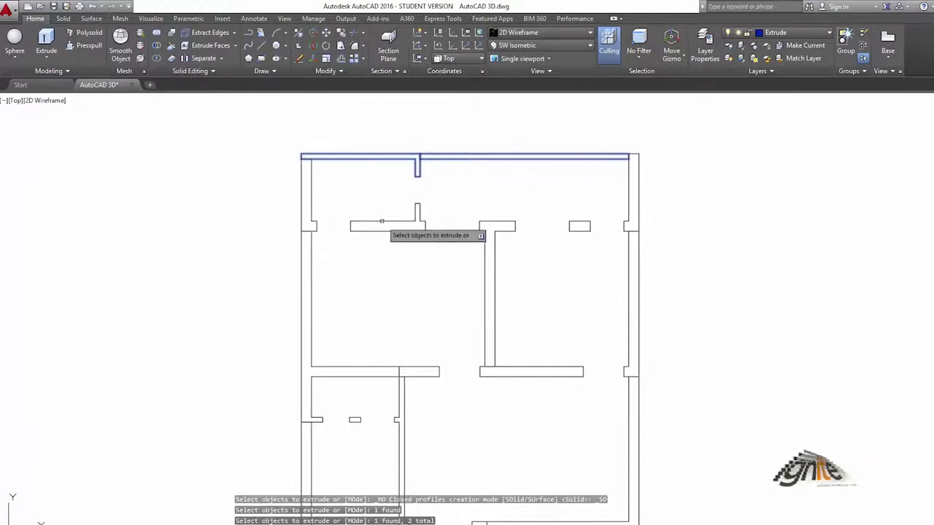
left_click(383, 221)
left_click(315, 226)
left_click(311, 248)
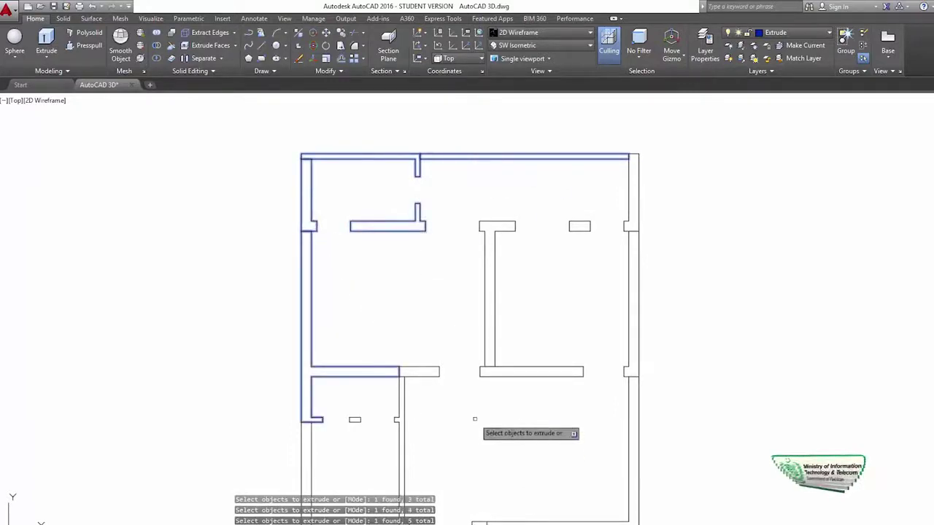
left_click(417, 374)
left_click(518, 374)
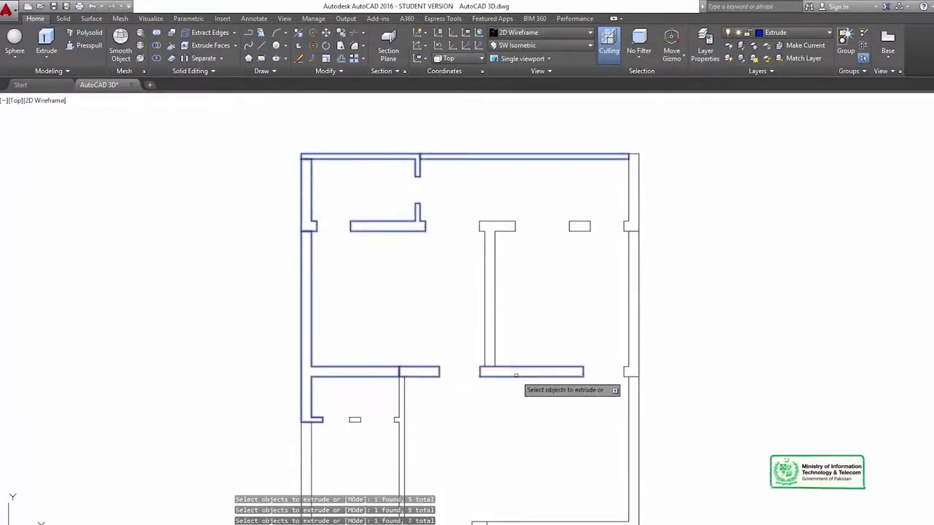
left_click(490, 338)
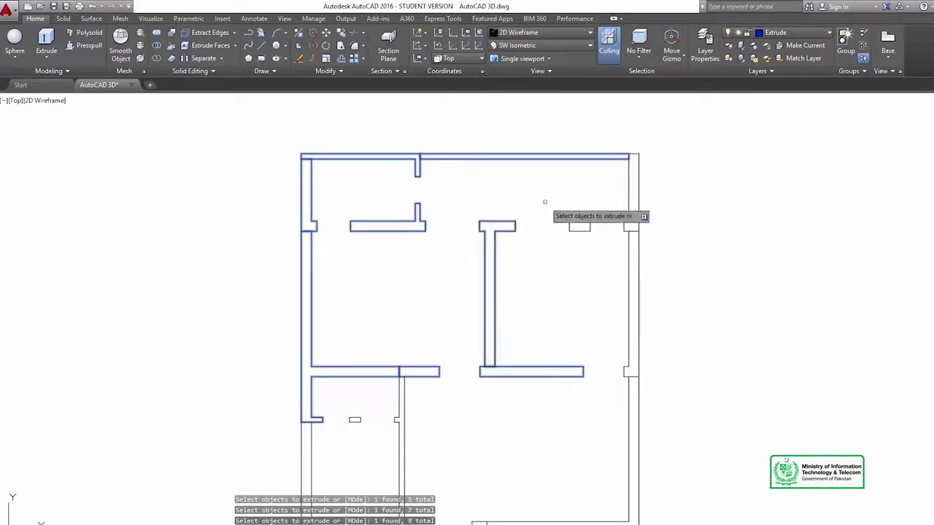
left_click(577, 228)
left_click(632, 219)
left_click(636, 332)
Add the lower-right and middle wall outlines and finish the selection.
middle_click_drag(619, 412, 588, 257)
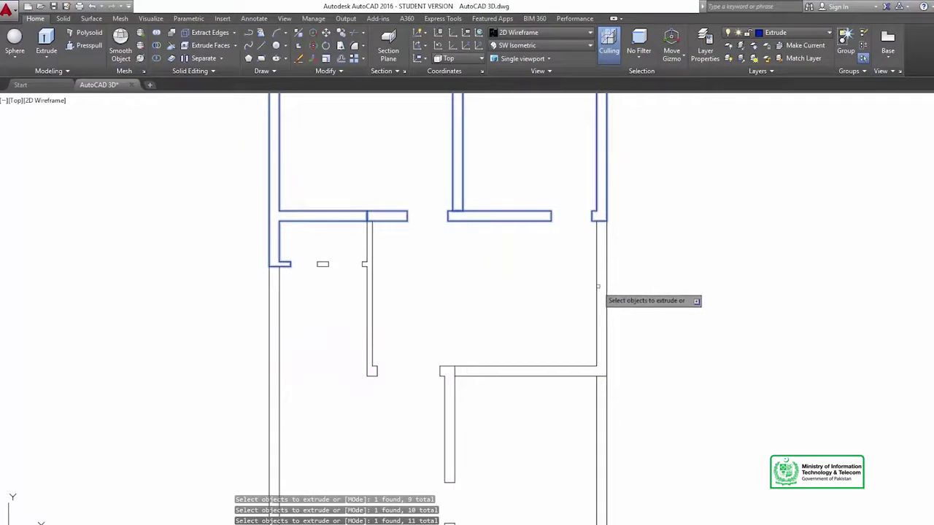
left_click(598, 287)
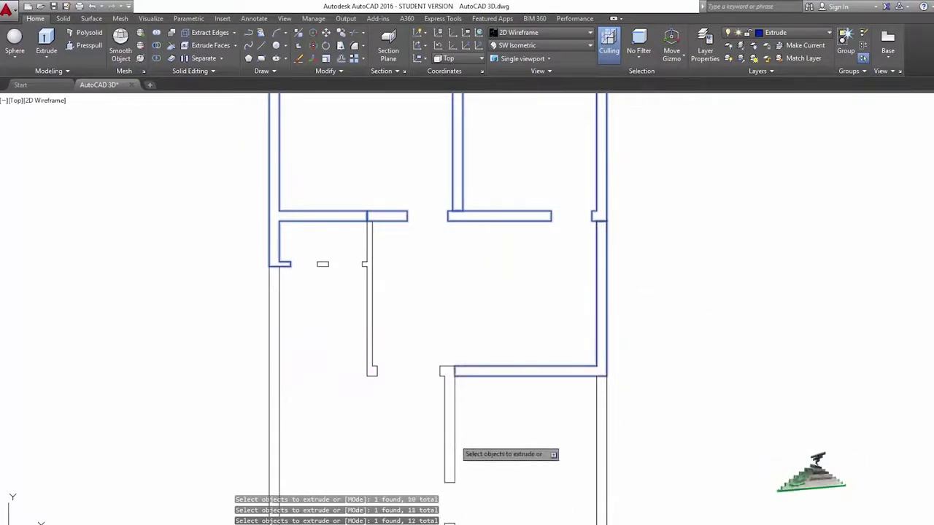
left_click(367, 341)
left_click(376, 356)
left_click(318, 267)
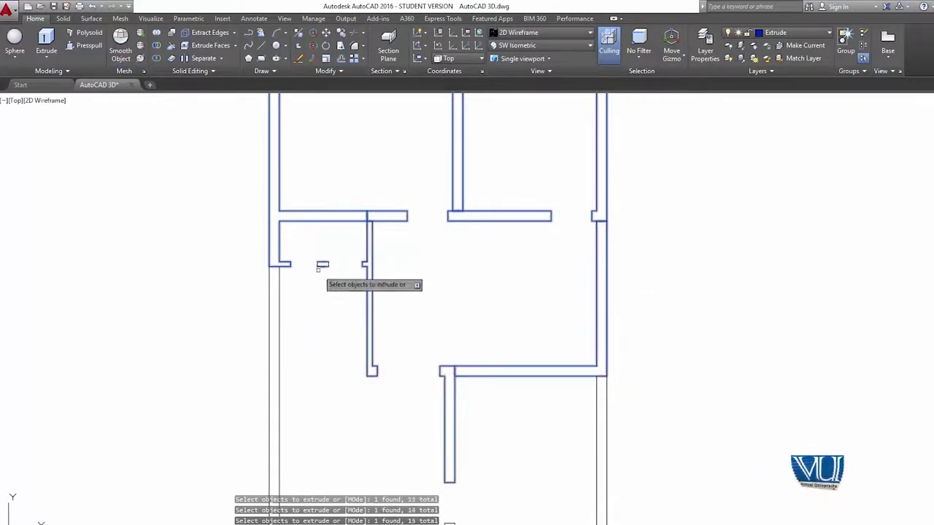
scroll(319, 267, "up", 3)
scroll(320, 267, "up", 3)
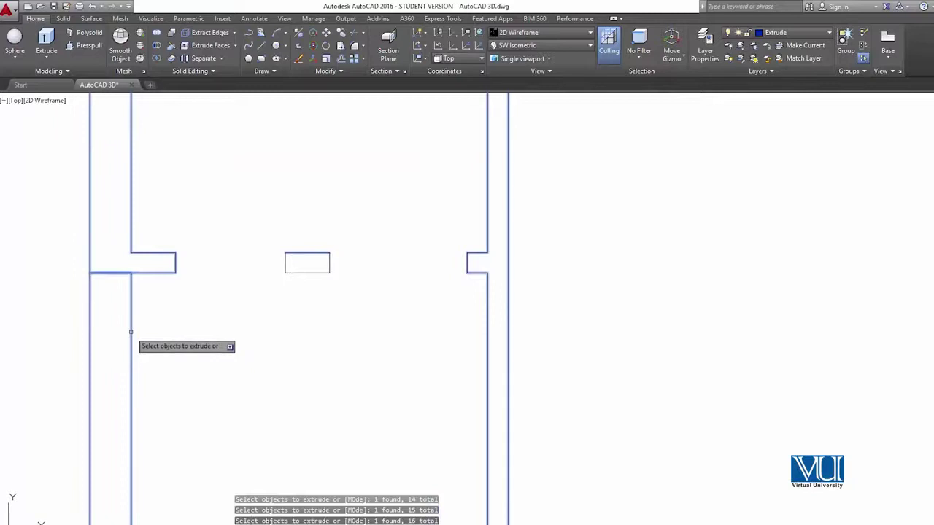
key("Return")
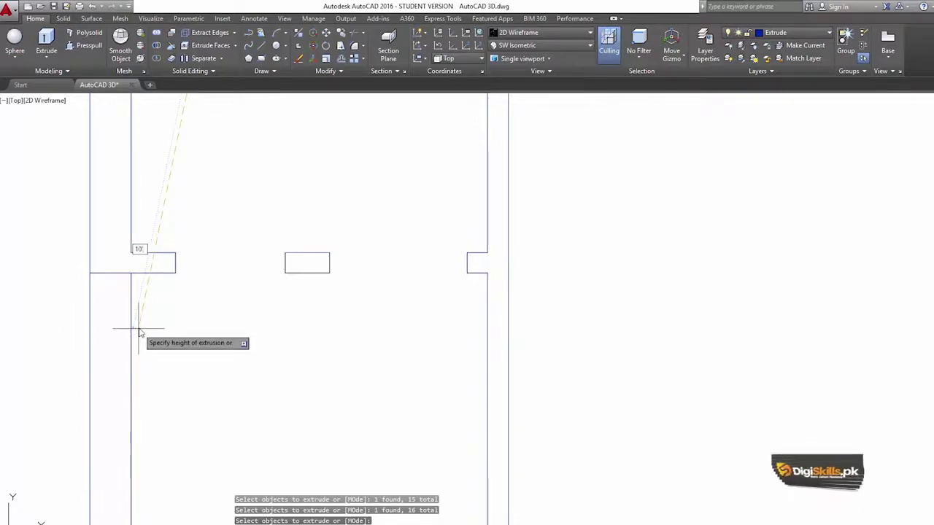
Extrude the selected walls 10' high and shade the drawing in Conceptual style.
key("Return")
scroll(548, 235, "down", 3)
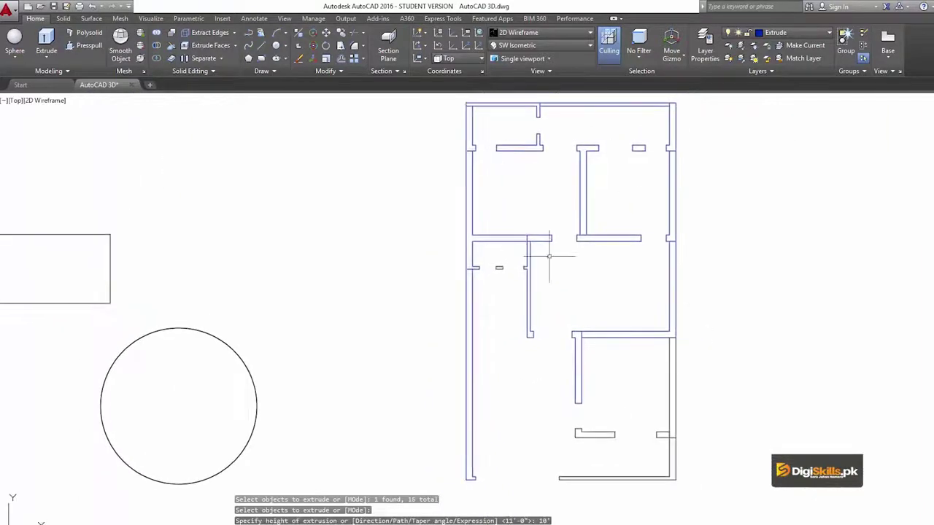
scroll(498, 265, "up", 4)
scroll(536, 265, "down", 2)
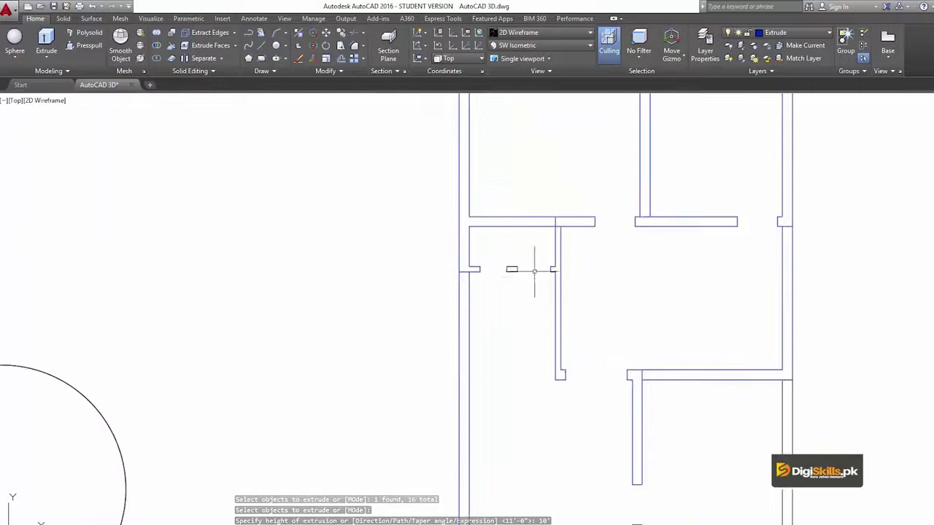
scroll(649, 420, "down", 2)
scroll(649, 420, "up", 1)
scroll(583, 336, "down", 1)
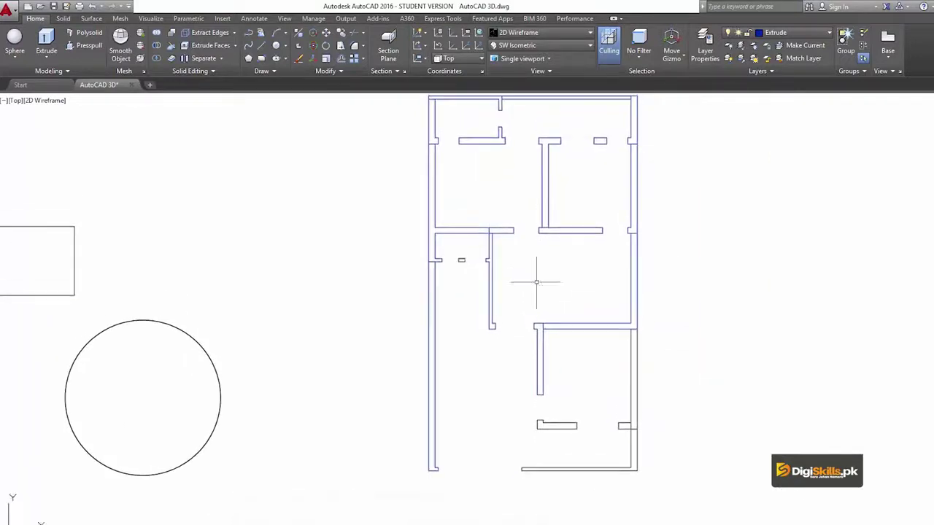
left_click(514, 35)
left_click(555, 55)
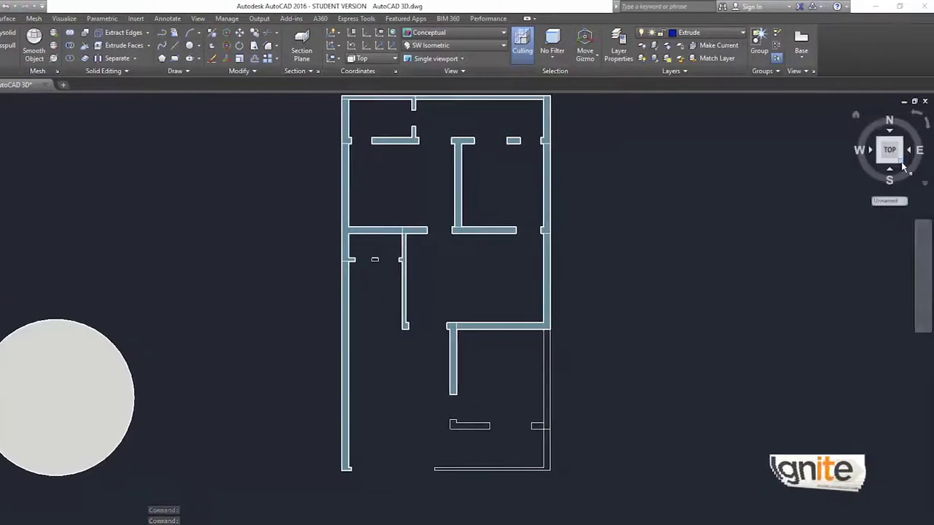
Tilt to an isometric view, then settle on SW Isometric showing the whole plan.
left_click(903, 167)
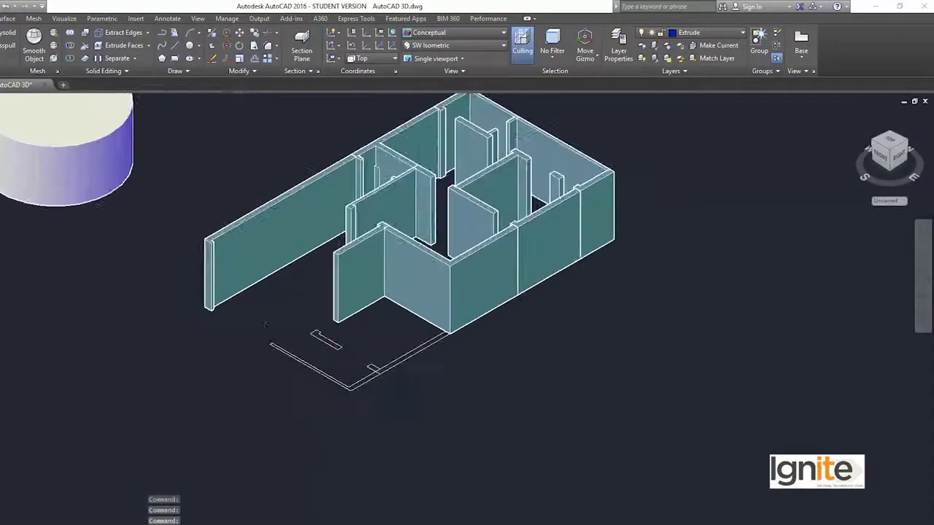
scroll(496, 230, "up", 3)
middle_click_drag(469, 284, 464, 246)
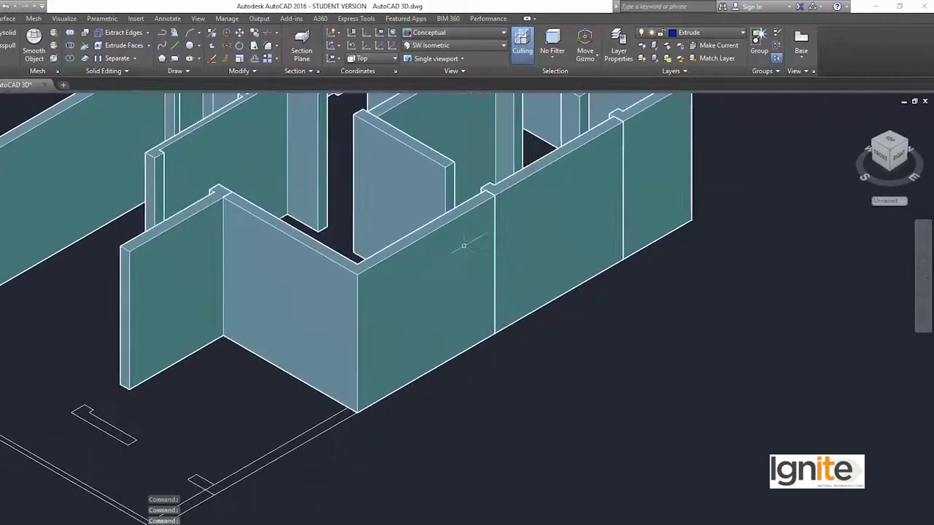
left_click(884, 167)
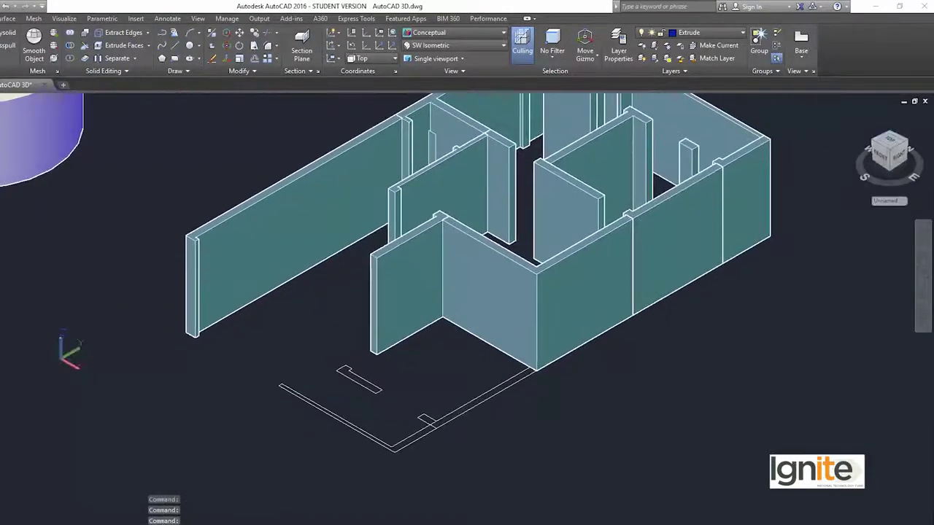